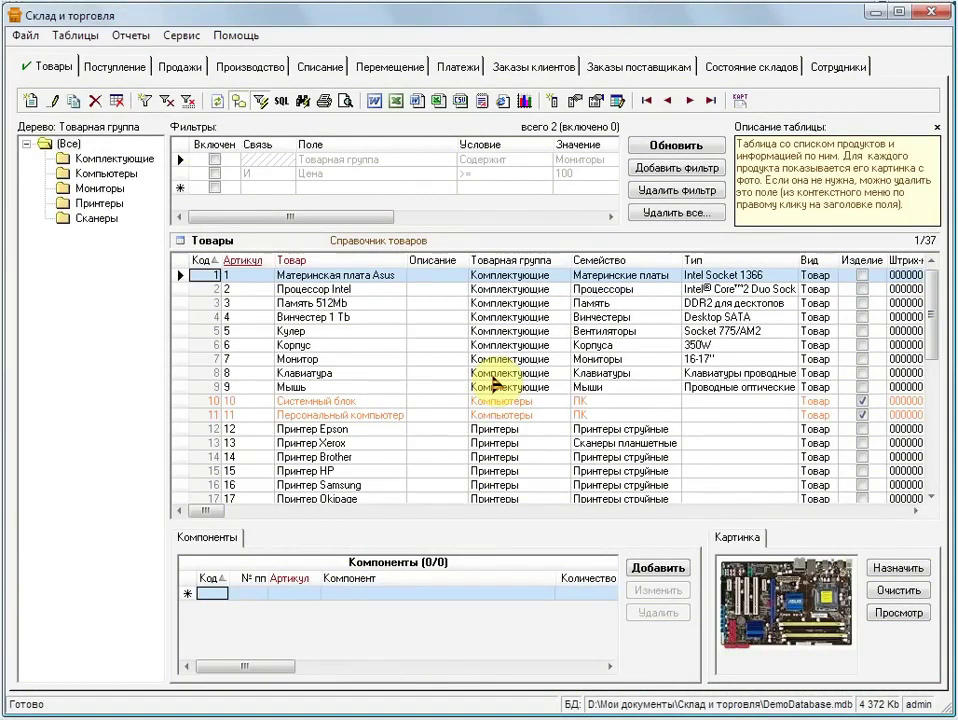
Create a new Microsoft Access 2000 database named NewDatabase.mdb with all tables marked for clearing, and open it.
{"action": "left_click", "coordinate": [28, 37]}
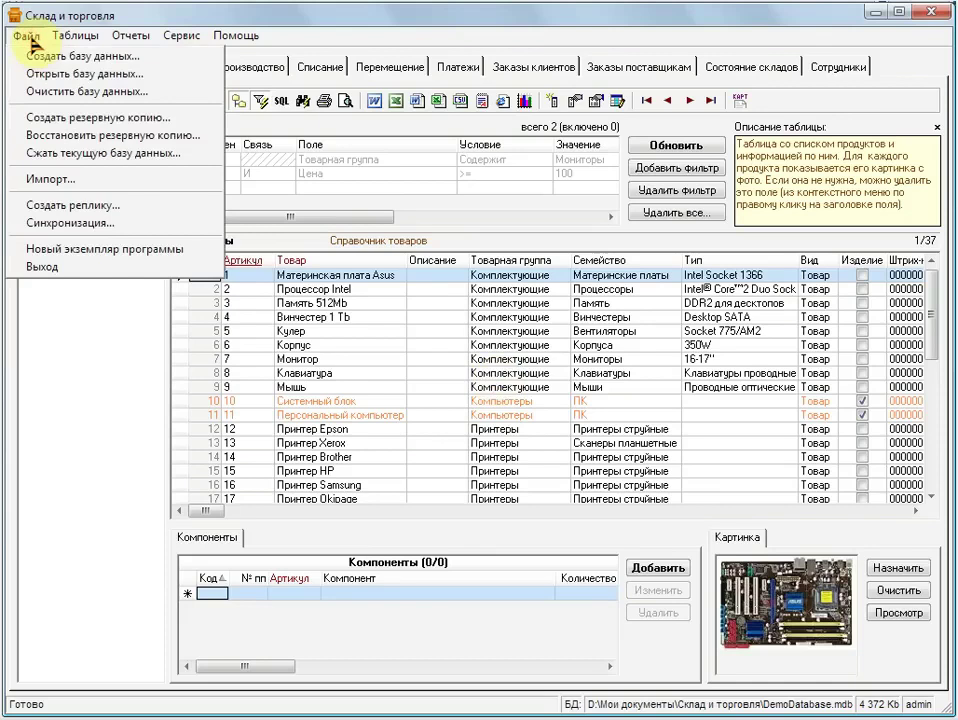
{"action": "left_click", "coordinate": [176, 58]}
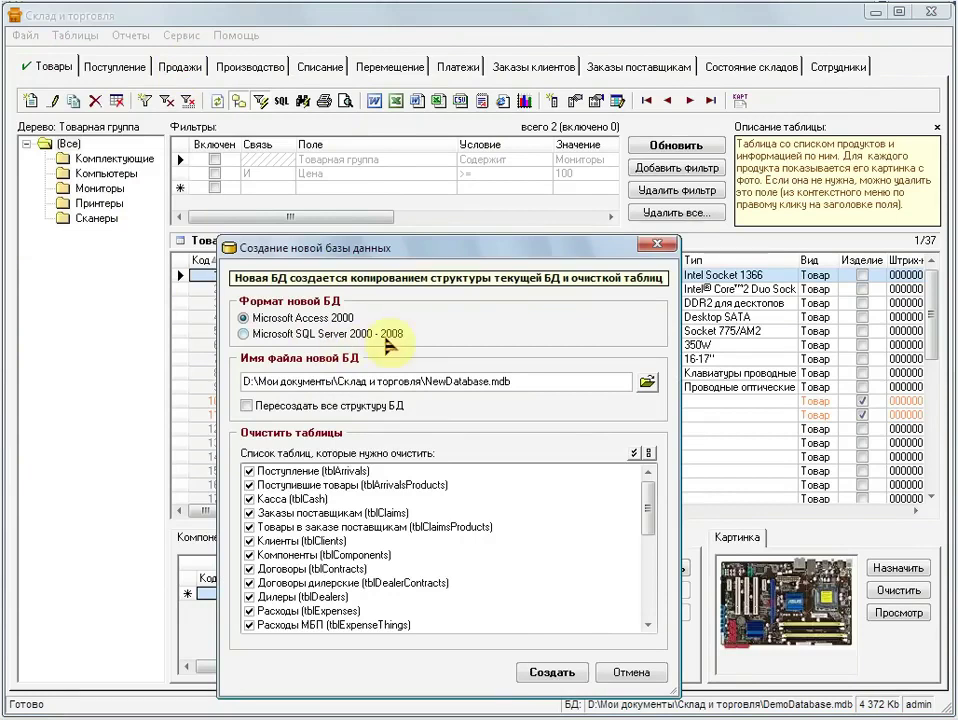
{"action": "left_click", "coordinate": [386, 336]}
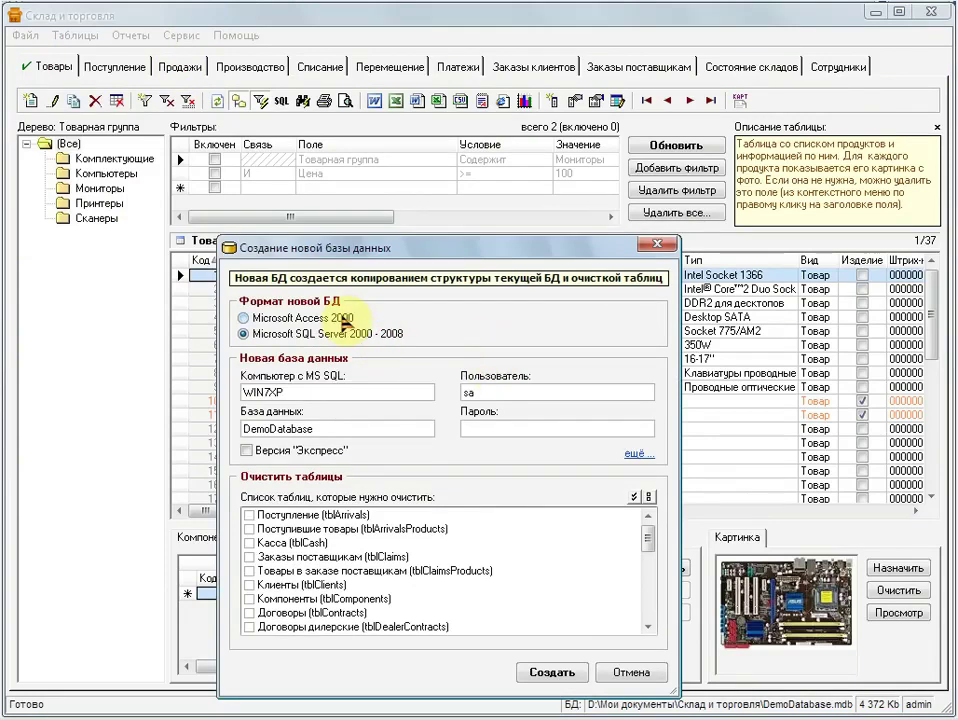
{"action": "left_click", "coordinate": [343, 319]}
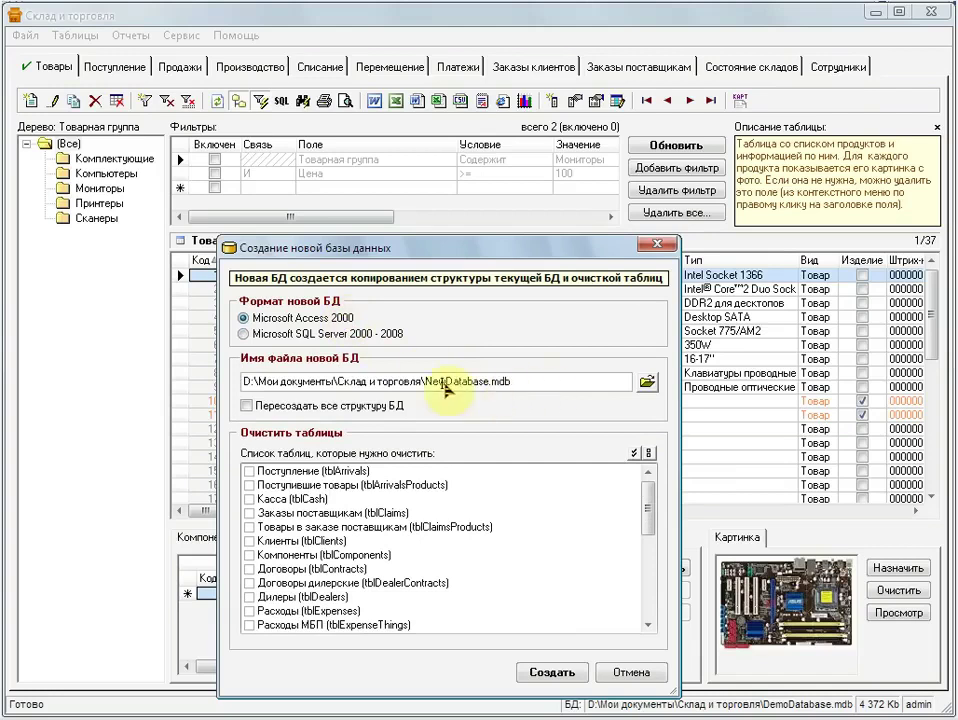
{"action": "left_click_drag", "start_coordinate": [520, 381], "coordinate": [426, 385]}
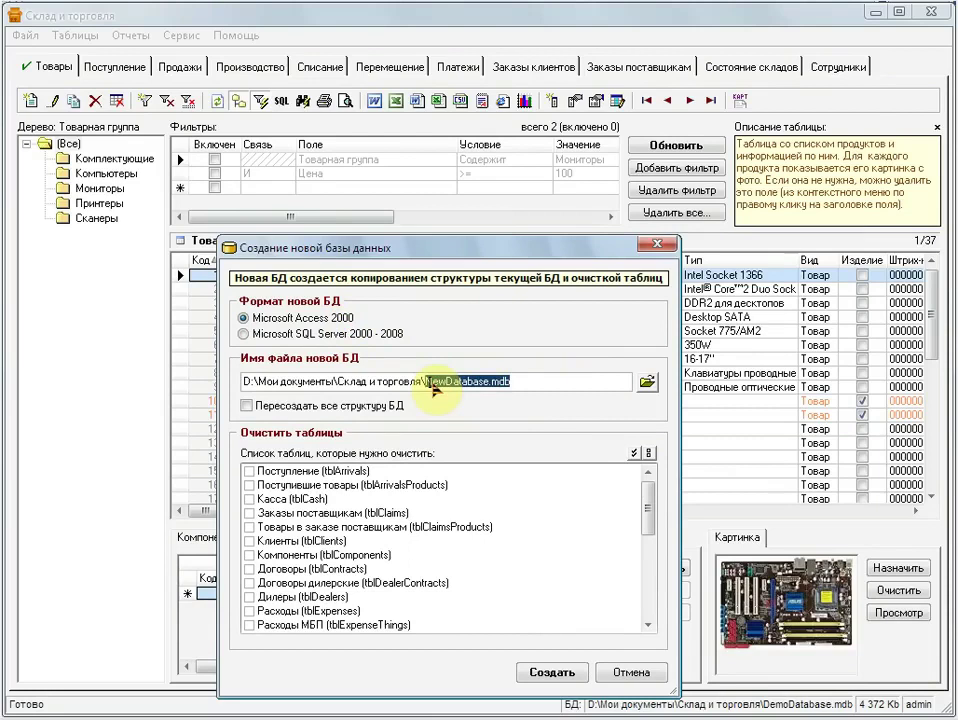
{"action": "left_click", "coordinate": [634, 453]}
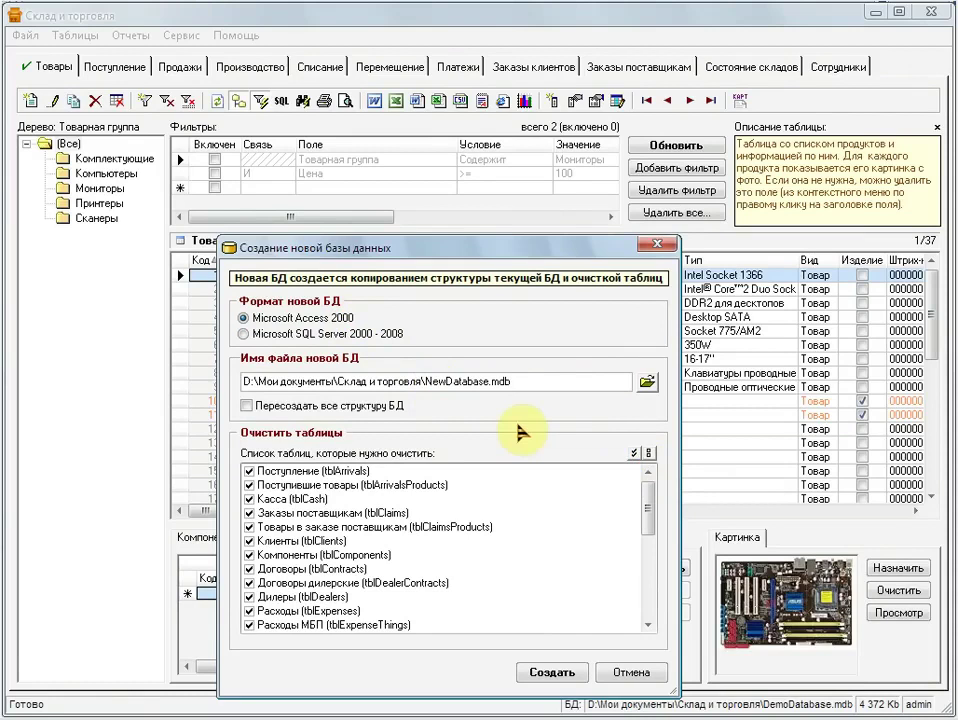
{"action": "left_click", "coordinate": [545, 673]}
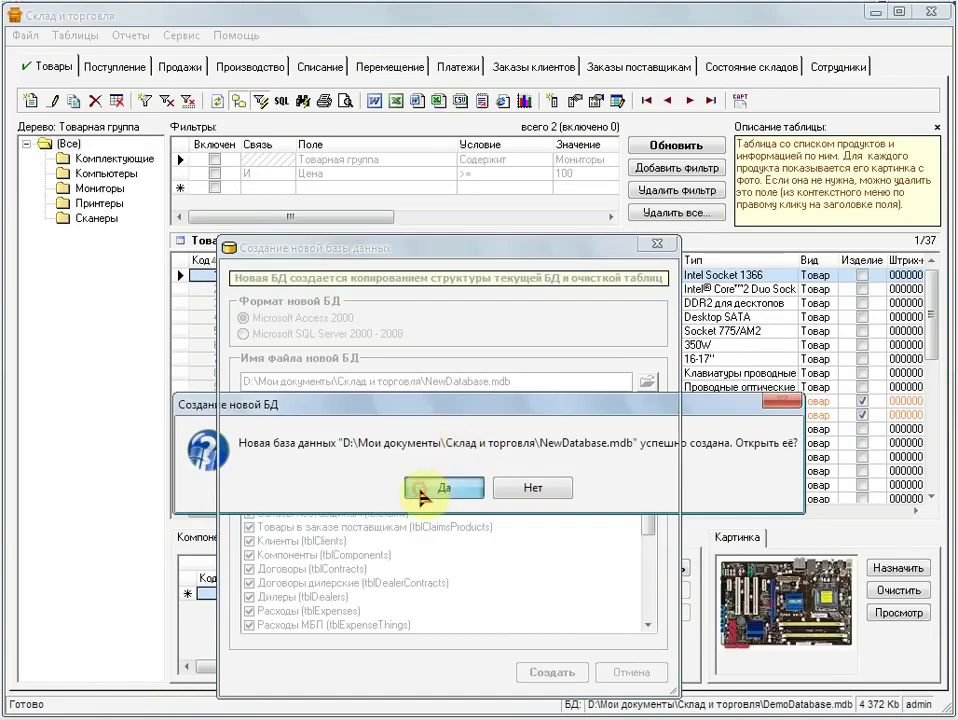
{"action": "left_click", "coordinate": [421, 489]}
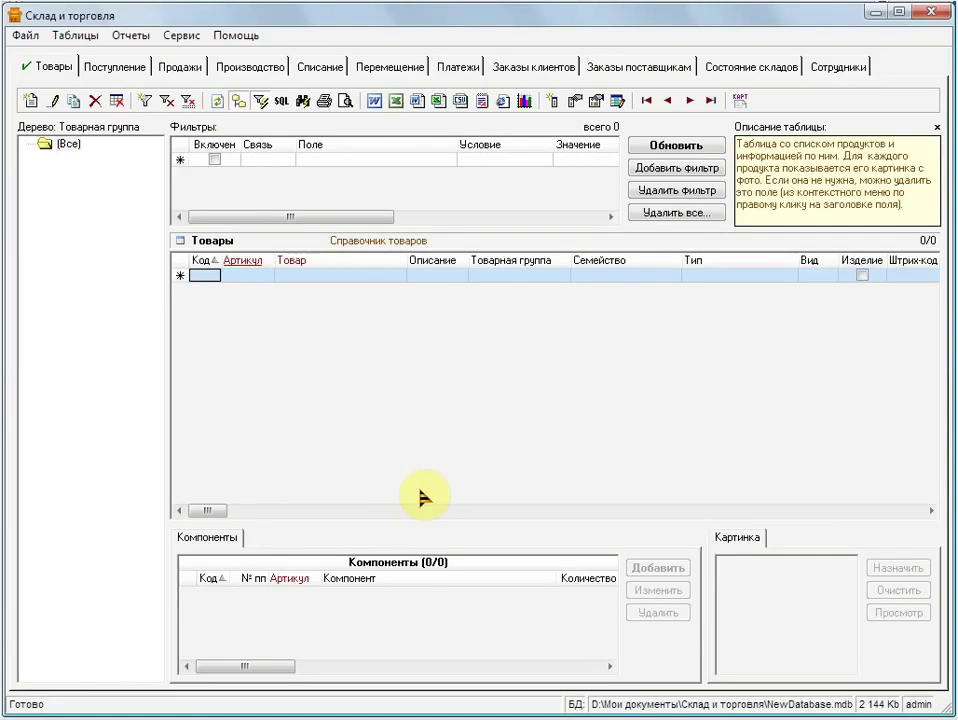
Open the existing database DemoDatabase.mdb from the Склад и торговля folder.
{"action": "left_click", "coordinate": [25, 34]}
{"action": "mouse_move", "coordinate": [58, 36]}
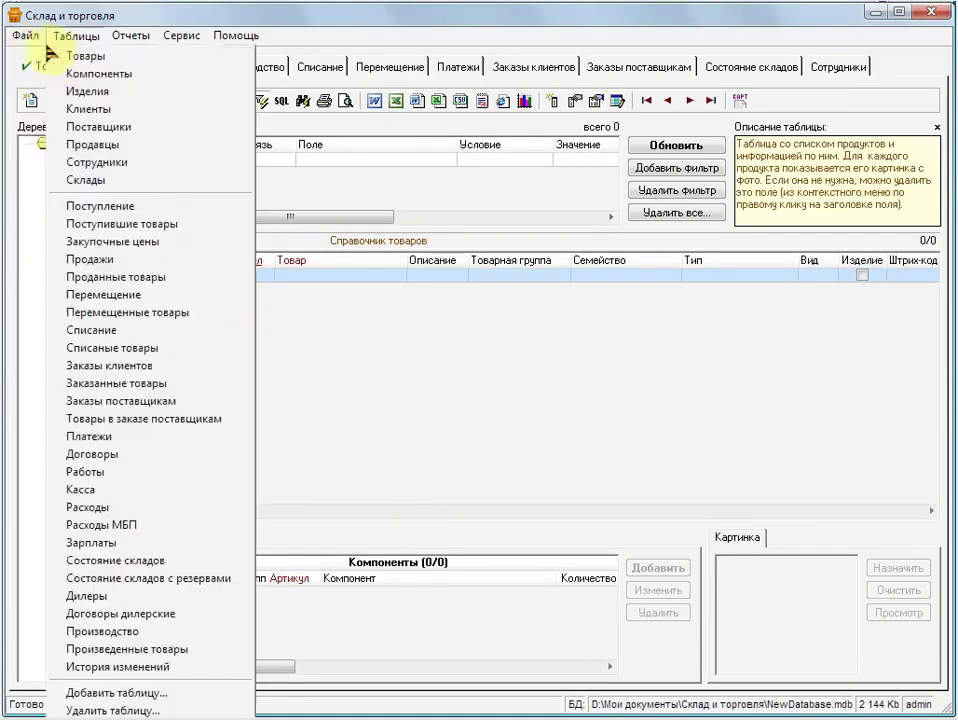
{"action": "mouse_move", "coordinate": [25, 34]}
{"action": "left_click", "coordinate": [30, 58]}
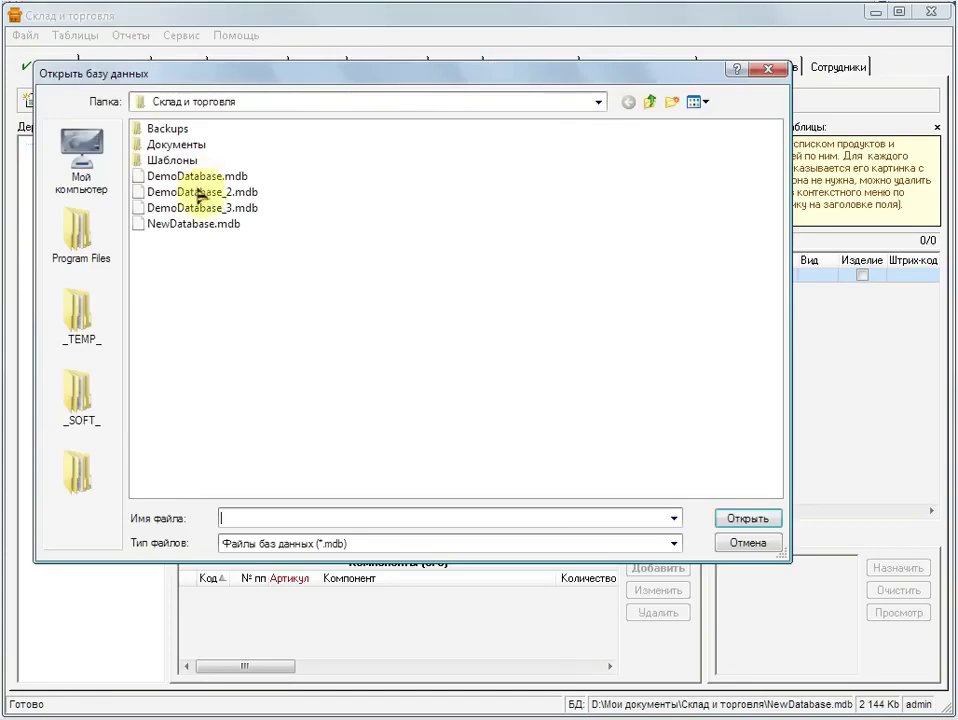
{"action": "left_click", "coordinate": [197, 177]}
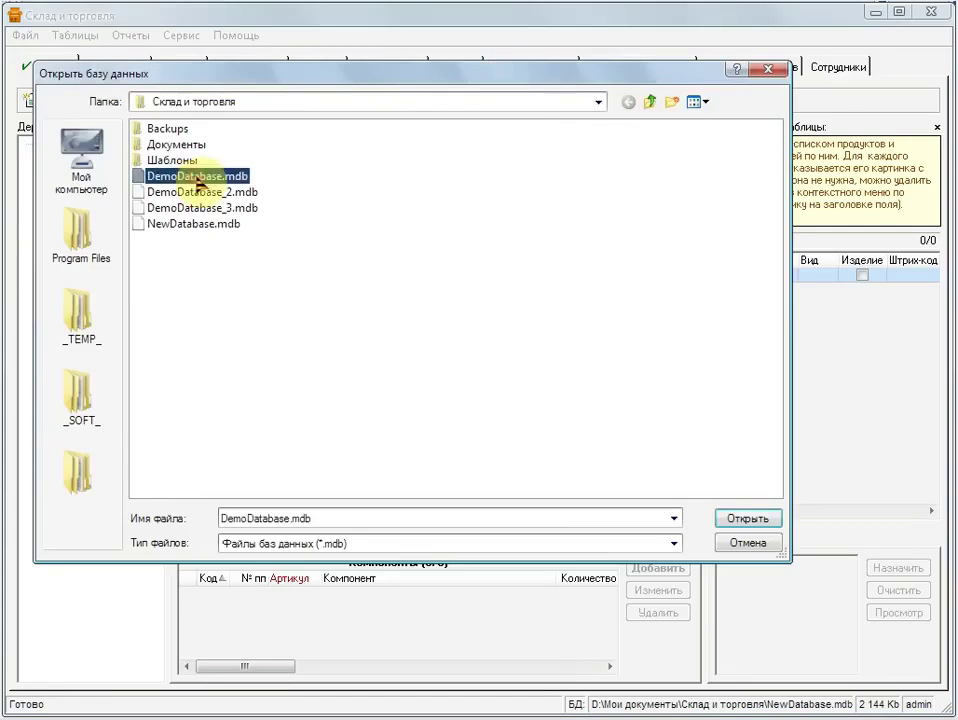
{"action": "left_click", "coordinate": [748, 519]}
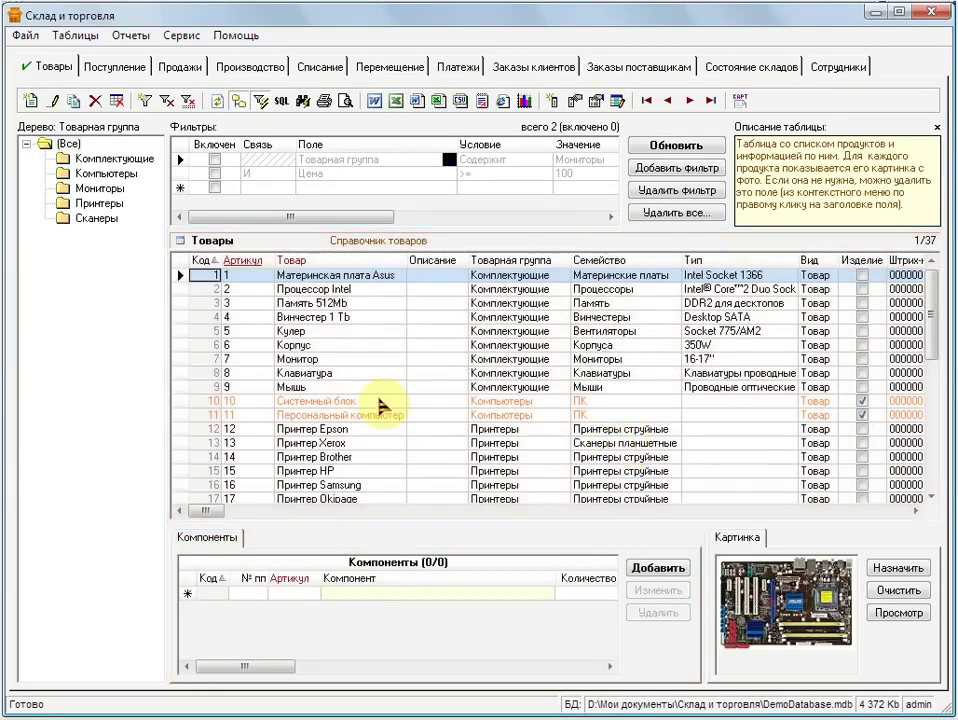
Examine the components of the products Системный блок and Персональный компьютер, and look through the available tables and reports.
{"action": "left_click", "coordinate": [378, 401]}
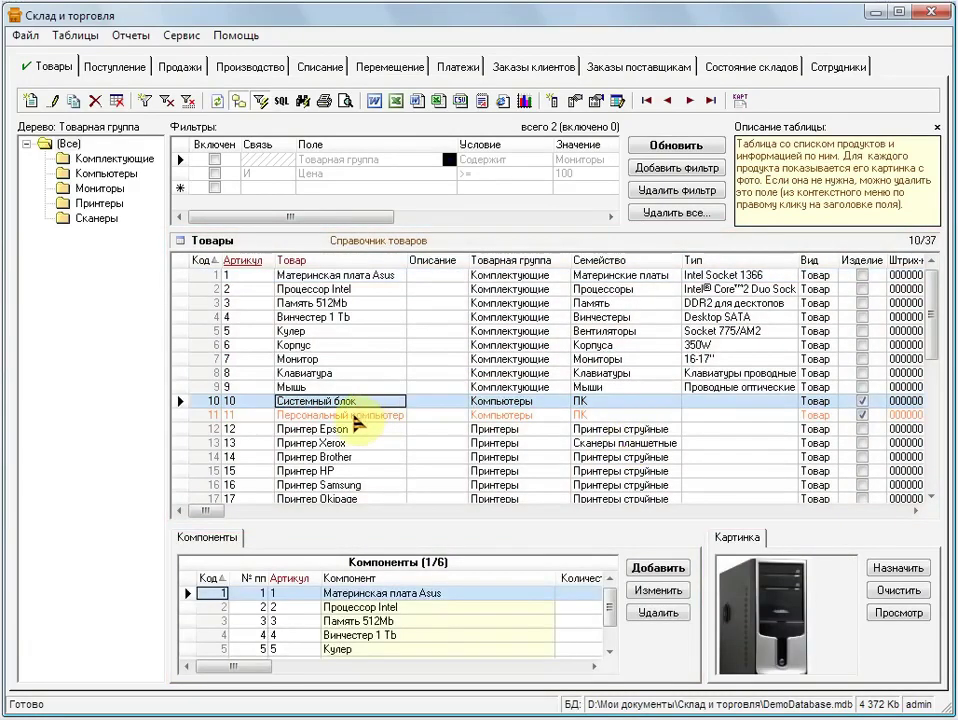
{"action": "left_click", "coordinate": [354, 414]}
{"action": "key", "text": "Up"}
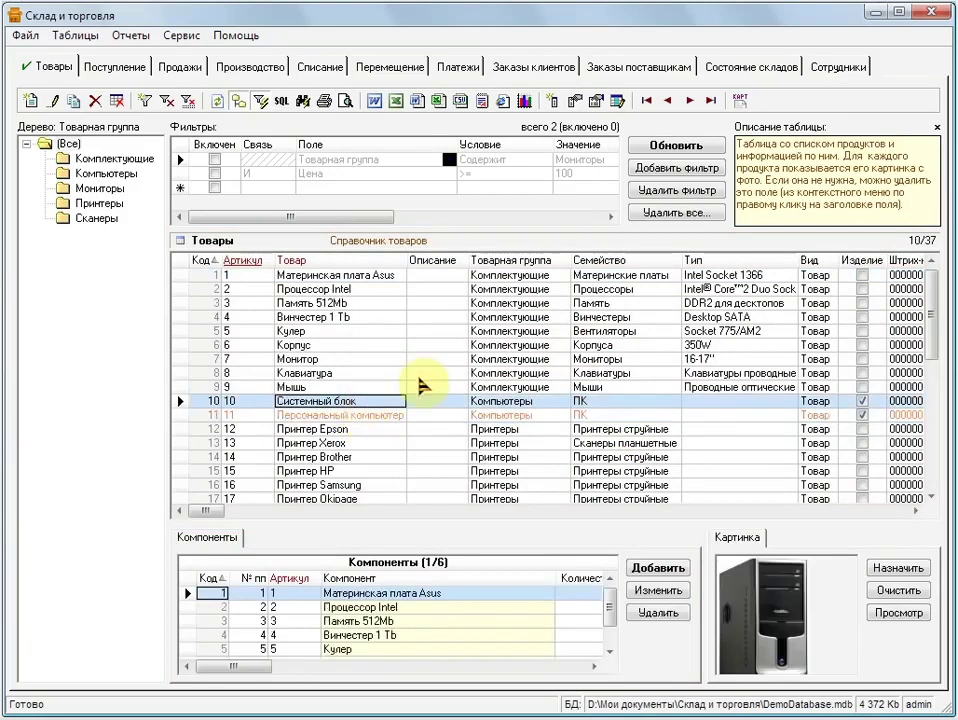
{"action": "left_click", "coordinate": [78, 36]}
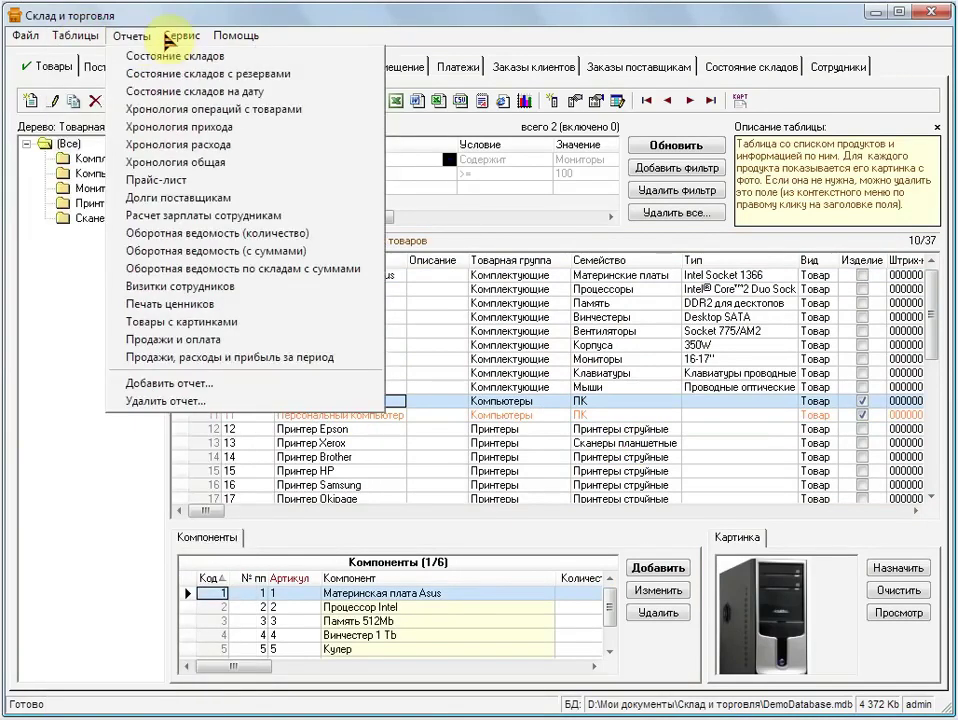
Hide the Заказы клиентов and Заказы поставщикам tabs from the main window.
{"action": "right_click", "coordinate": [465, 74]}
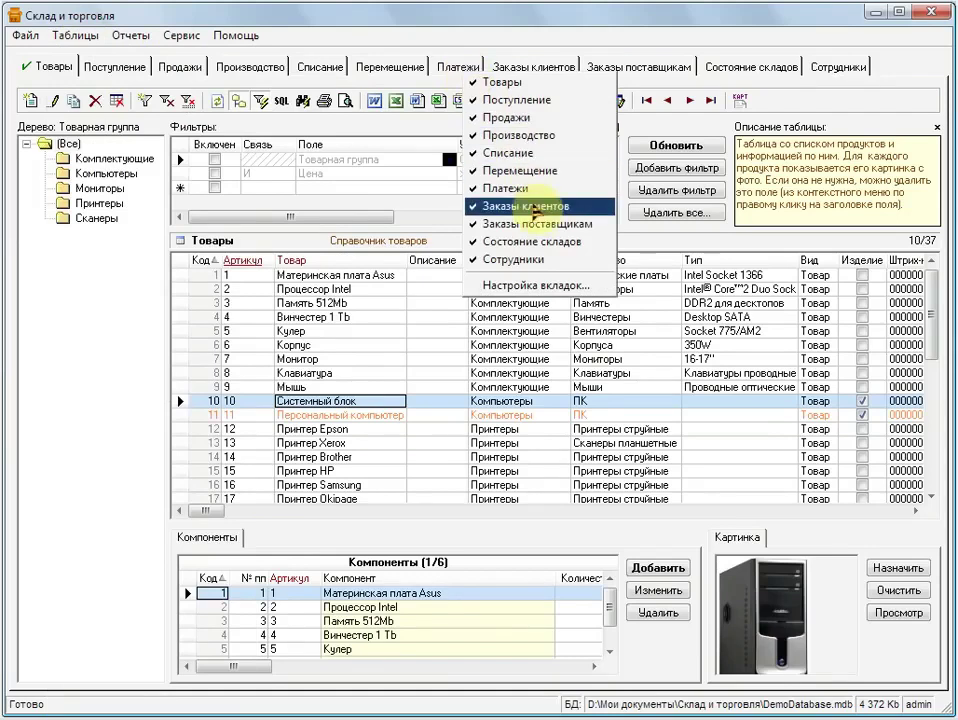
{"action": "left_click", "coordinate": [520, 206]}
{"action": "right_click", "coordinate": [518, 69]}
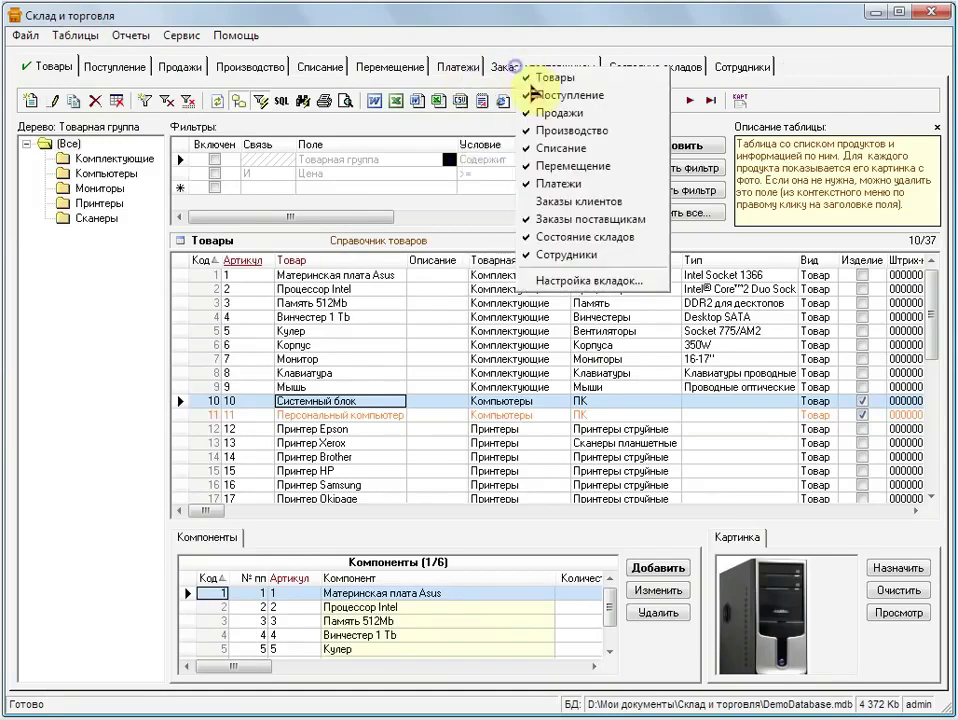
{"action": "left_click", "coordinate": [575, 220]}
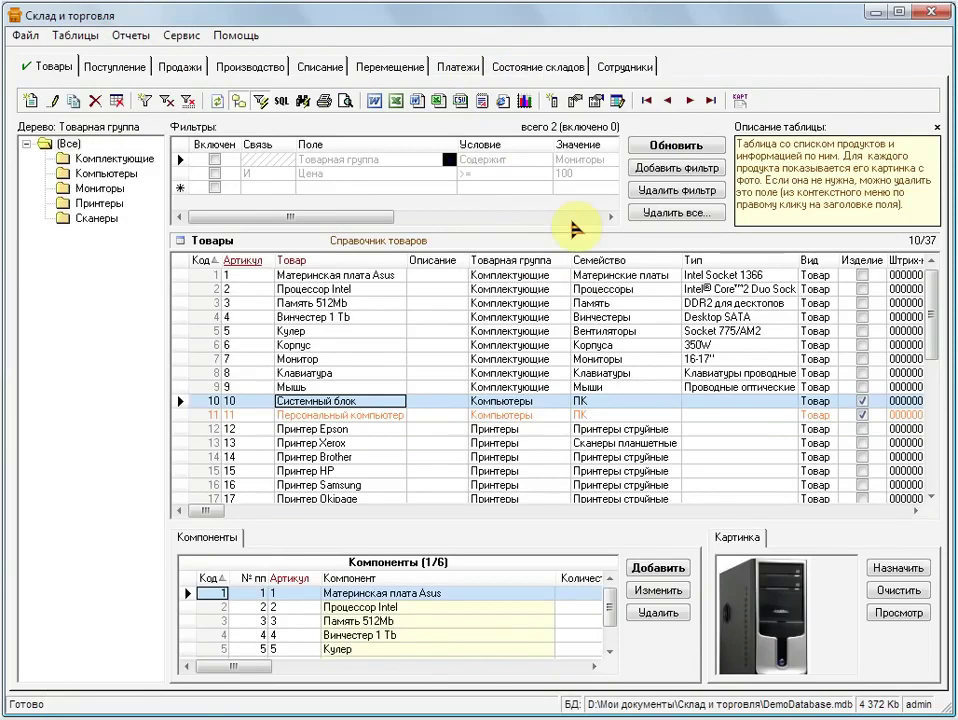
Add a main tab based on the table Договоры (tblContracts) in the program settings and accept the settings.
{"action": "left_click", "coordinate": [182, 35]}
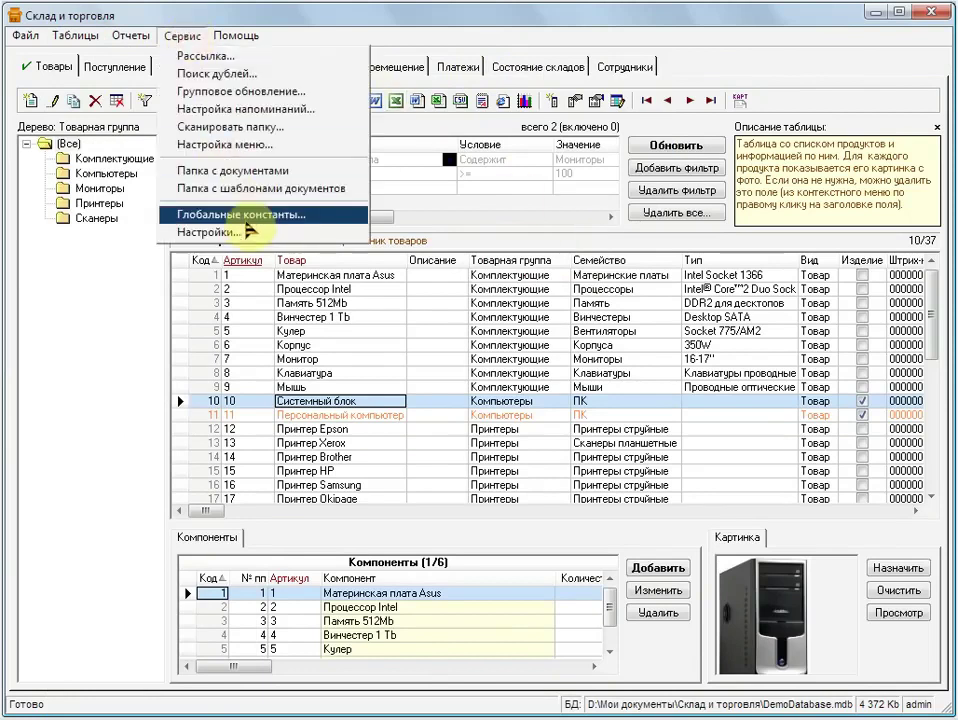
{"action": "left_click", "coordinate": [246, 232]}
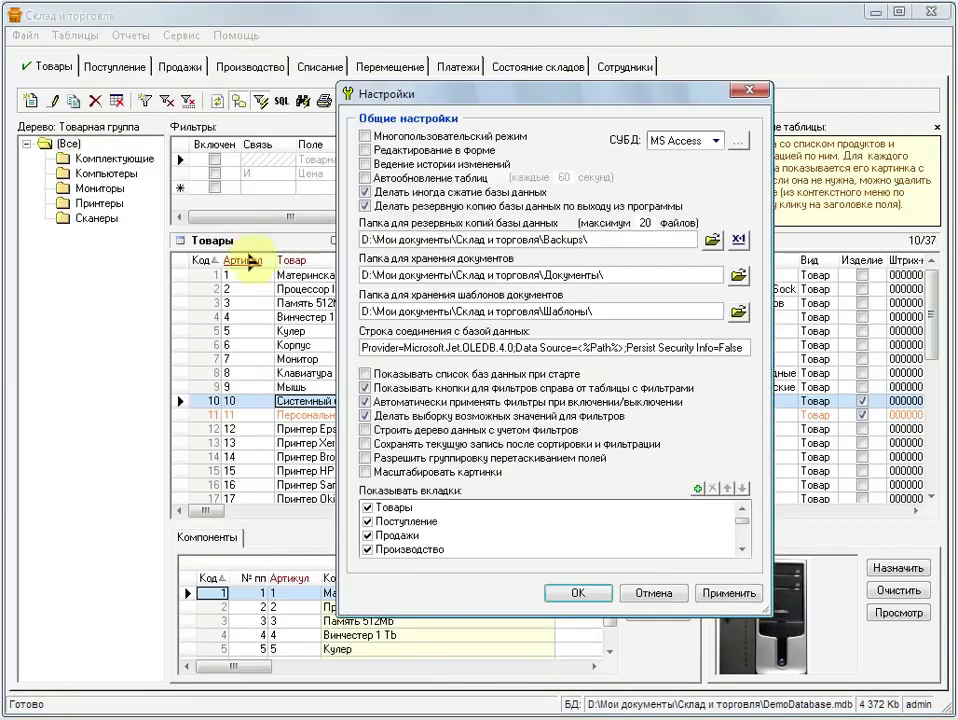
{"action": "left_click", "coordinate": [697, 489]}
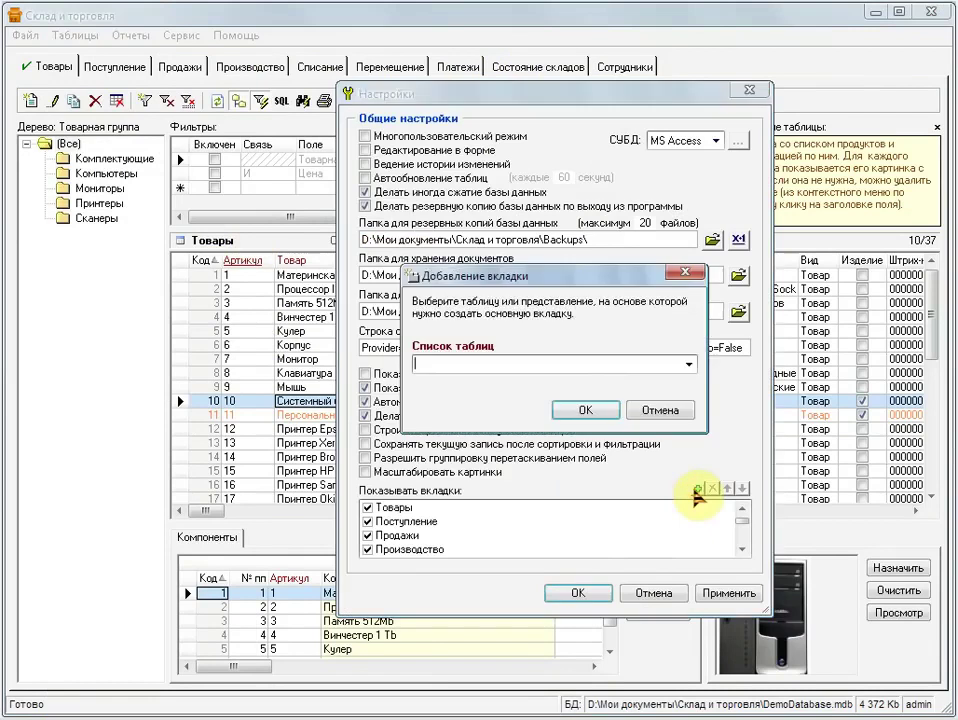
{"action": "left_click", "coordinate": [689, 364]}
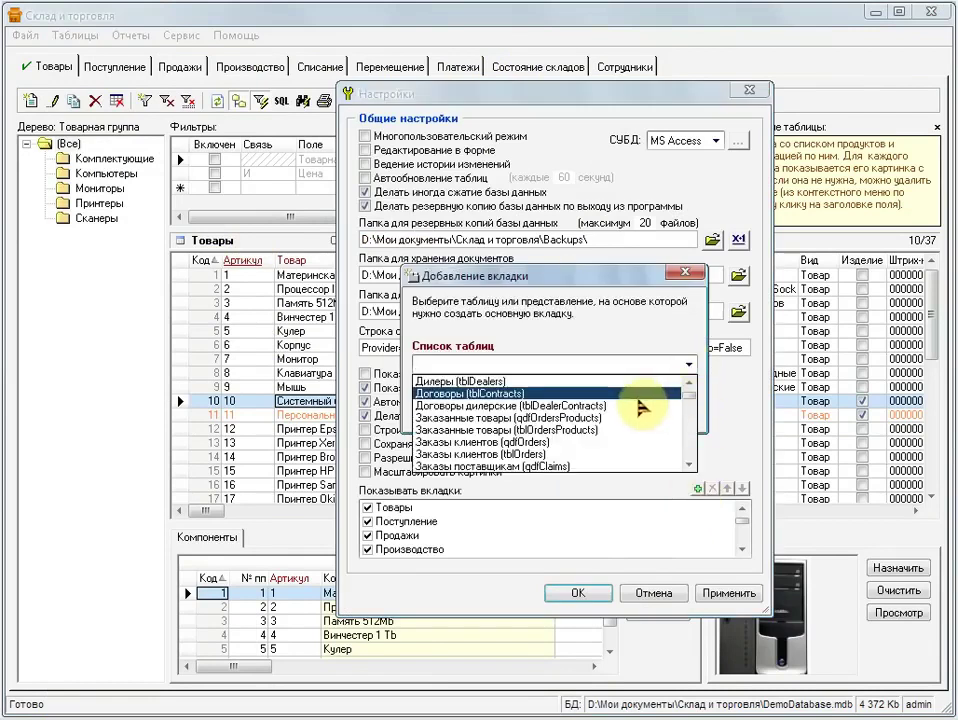
{"action": "left_click", "coordinate": [636, 396]}
{"action": "left_click", "coordinate": [603, 352]}
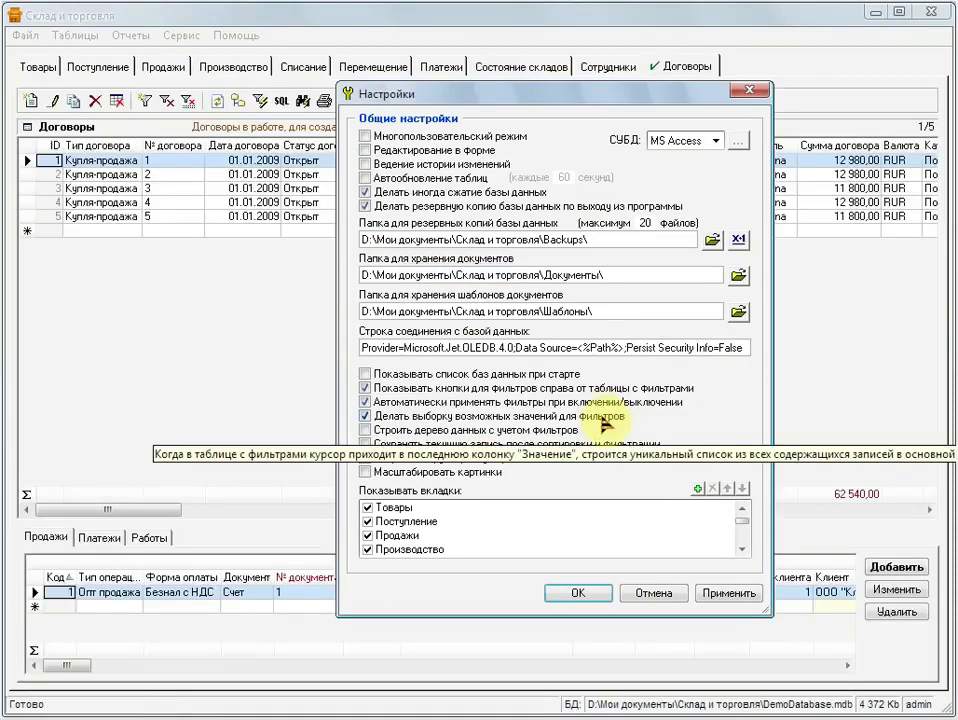
{"action": "left_click", "coordinate": [582, 594]}
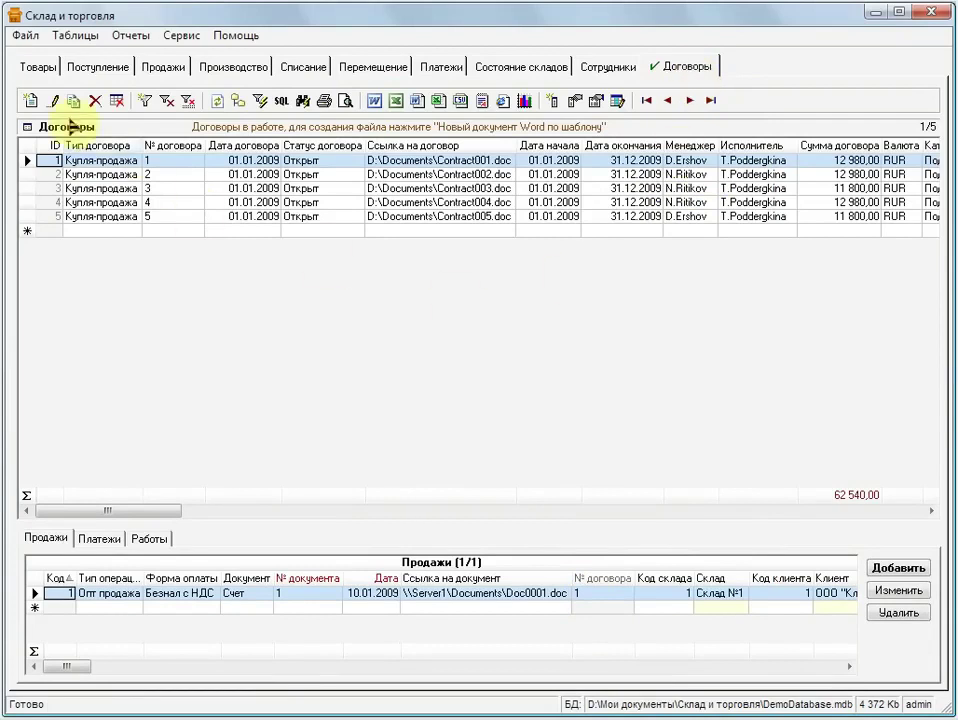
Return to the Товары table and view the products of each product group in the tree, ending with all products.
{"action": "left_click", "coordinate": [38, 66]}
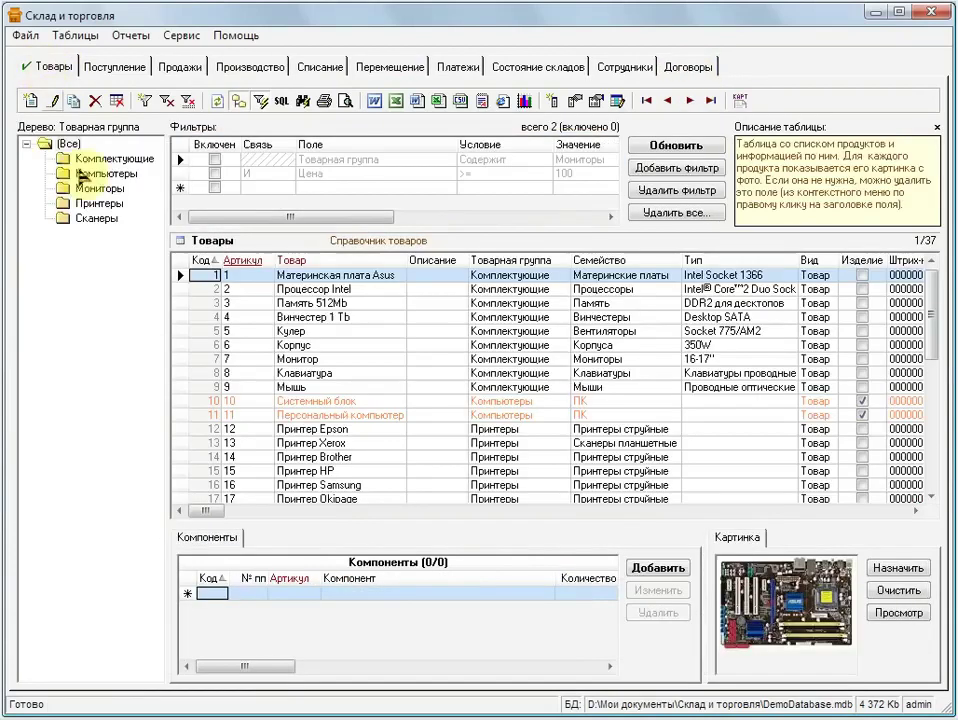
{"action": "left_click", "coordinate": [108, 295]}
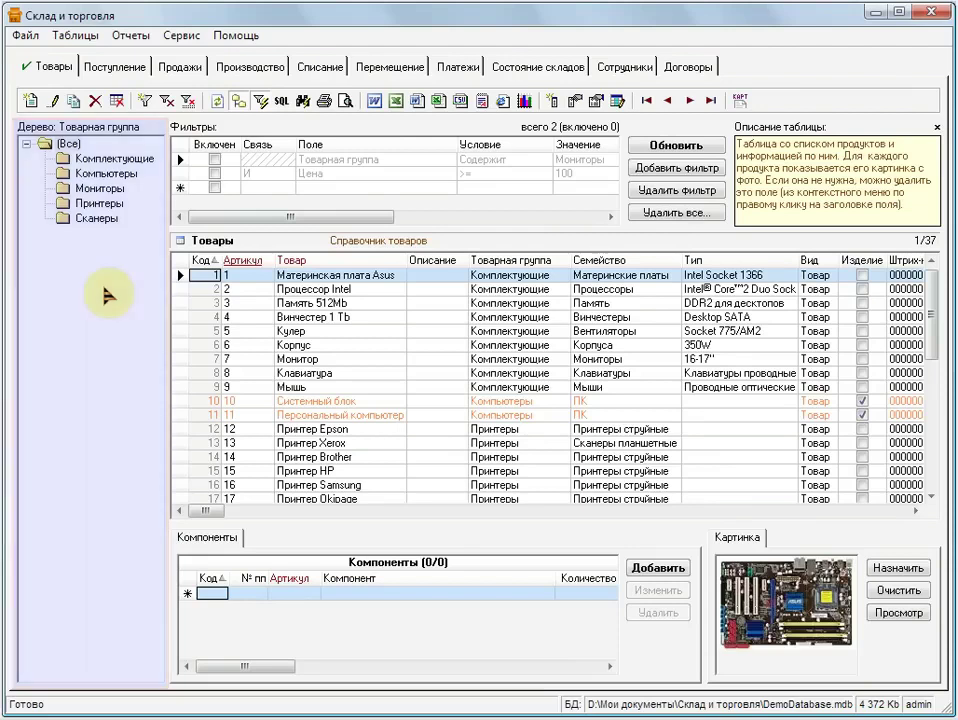
{"action": "left_click", "coordinate": [112, 174]}
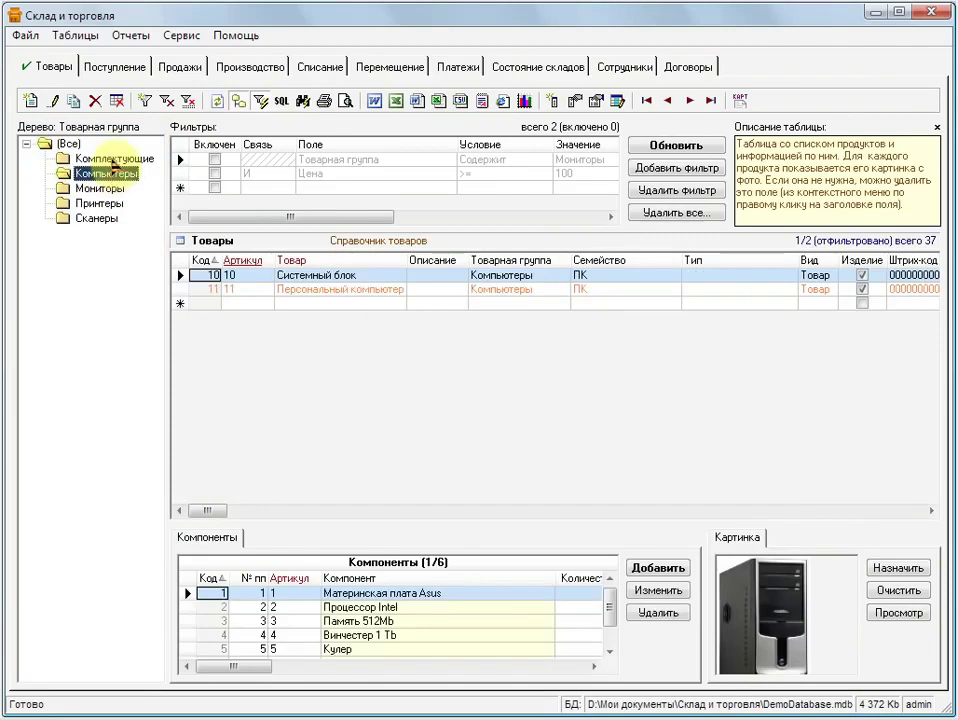
{"action": "left_click", "coordinate": [106, 159]}
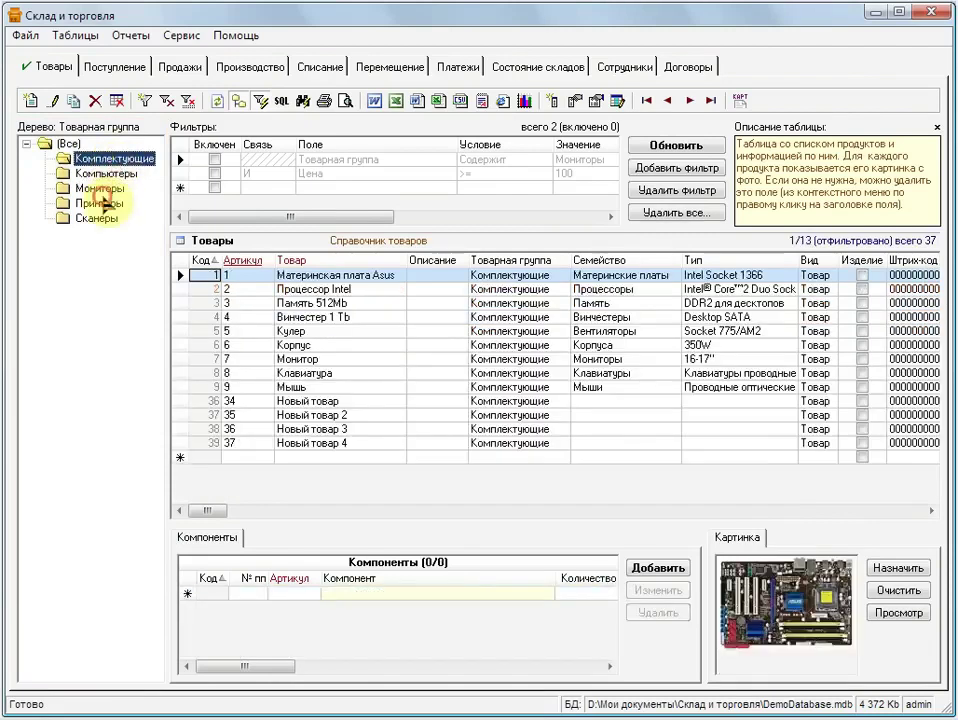
{"action": "left_click", "coordinate": [101, 203]}
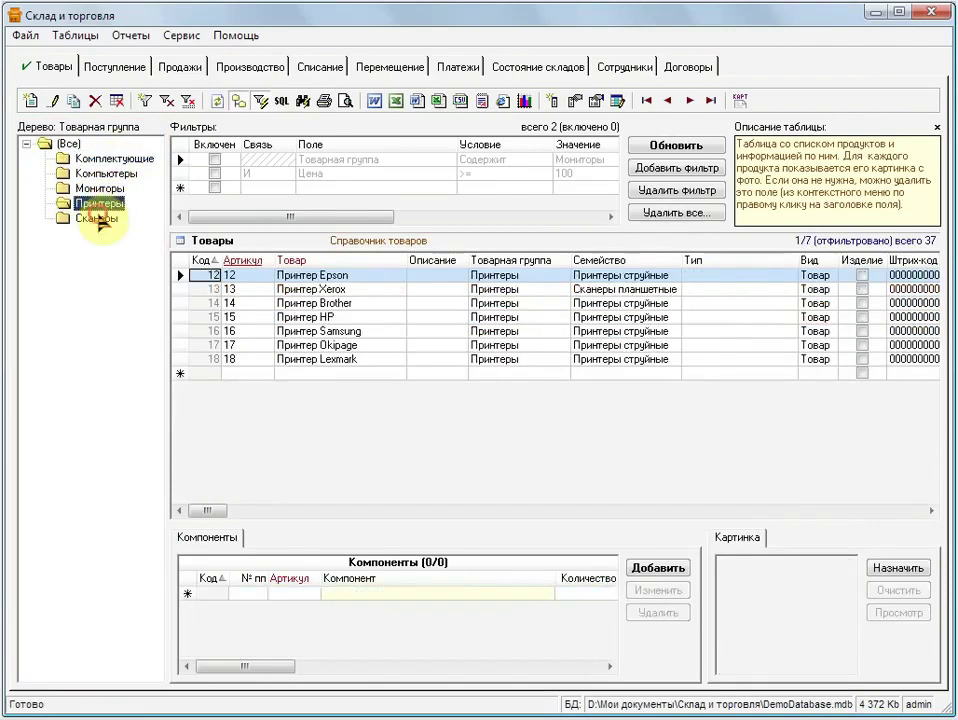
{"action": "left_click", "coordinate": [99, 218]}
{"action": "left_click", "coordinate": [100, 188]}
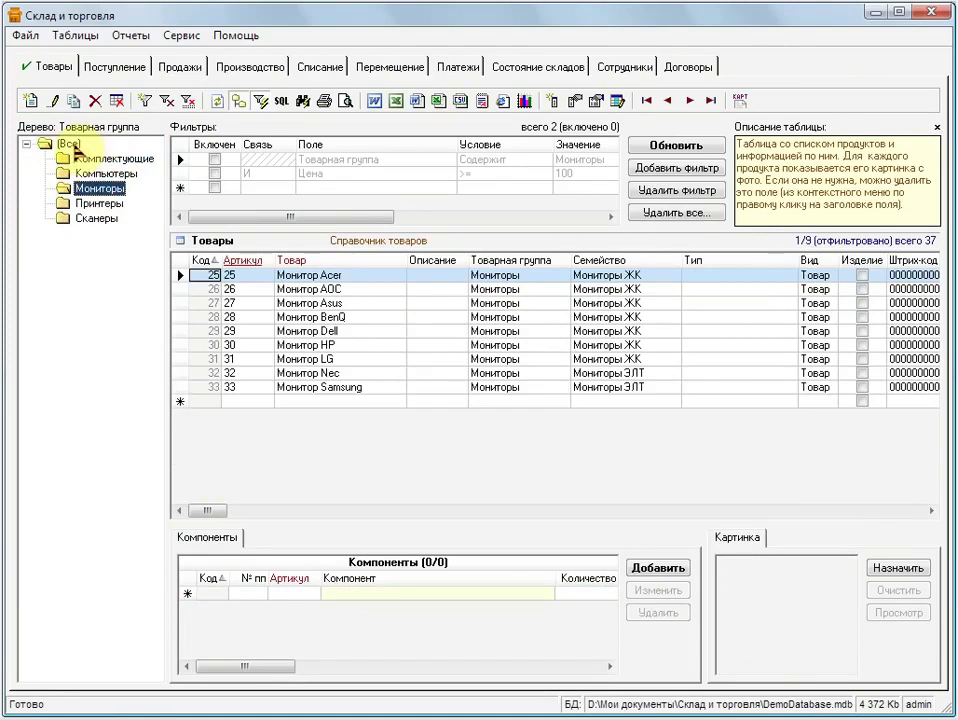
{"action": "left_click", "coordinate": [102, 175]}
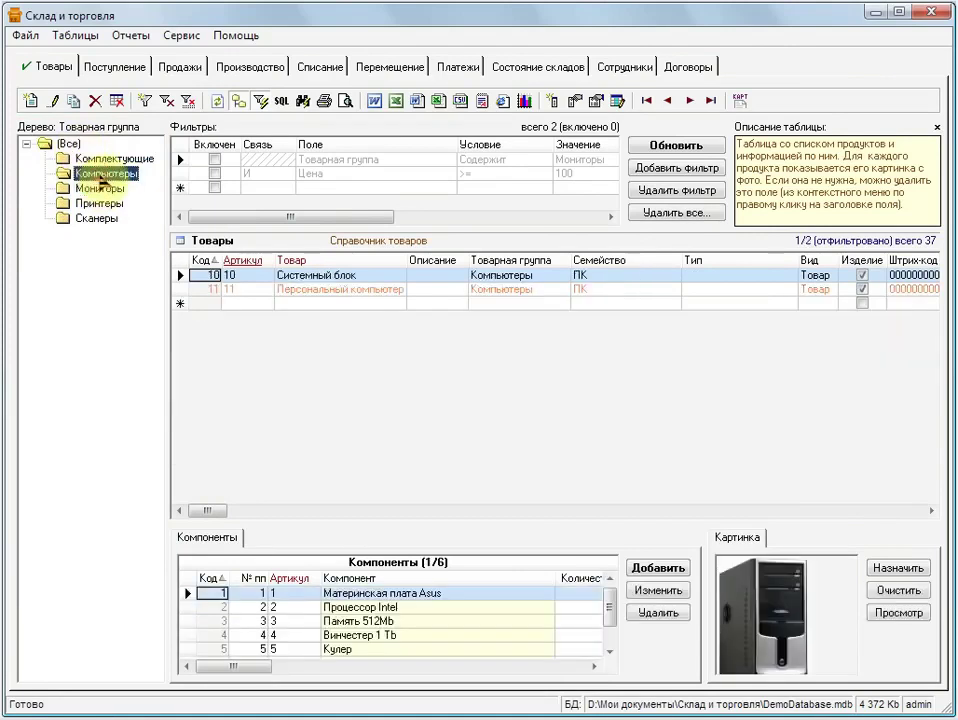
{"action": "left_click", "coordinate": [68, 144]}
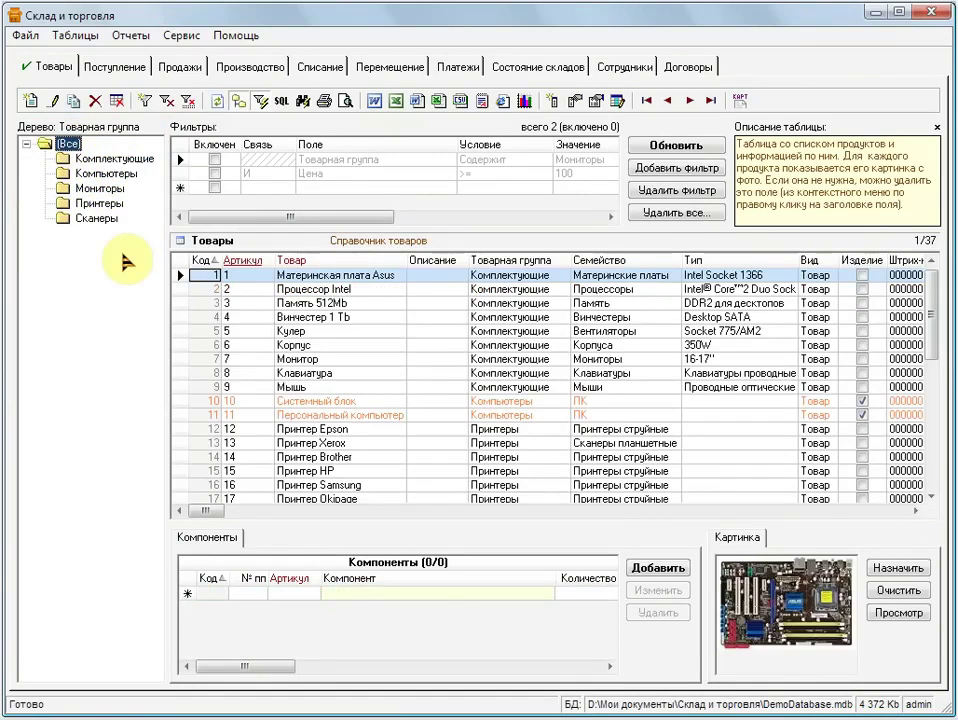
Hide the product group tree beside the Товары table and show it again.
{"action": "left_click", "coordinate": [238, 102]}
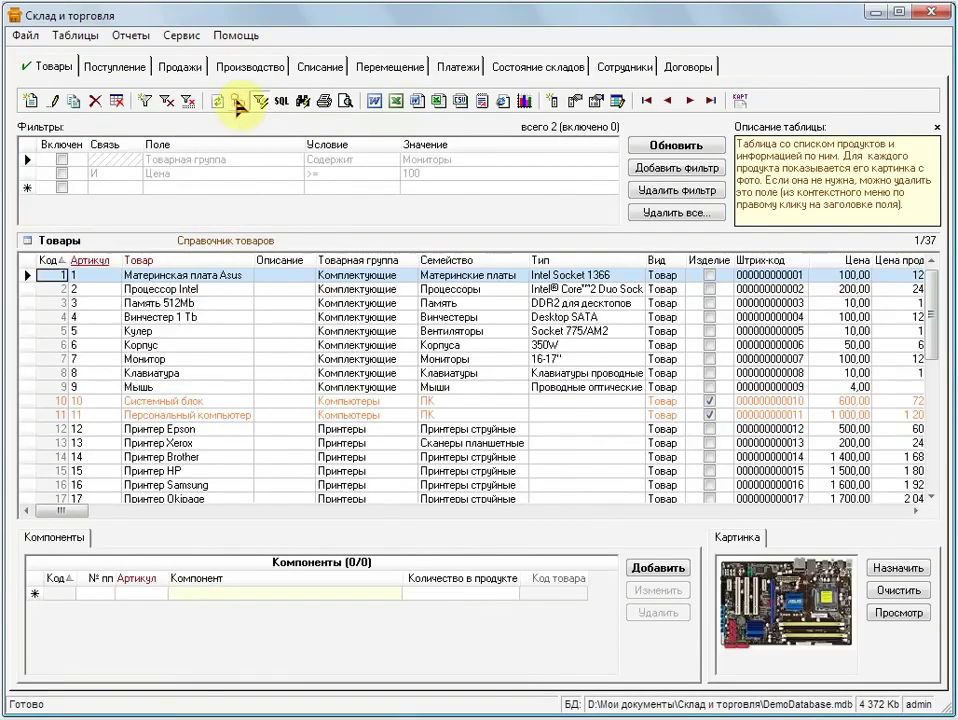
{"action": "left_click", "coordinate": [237, 101]}
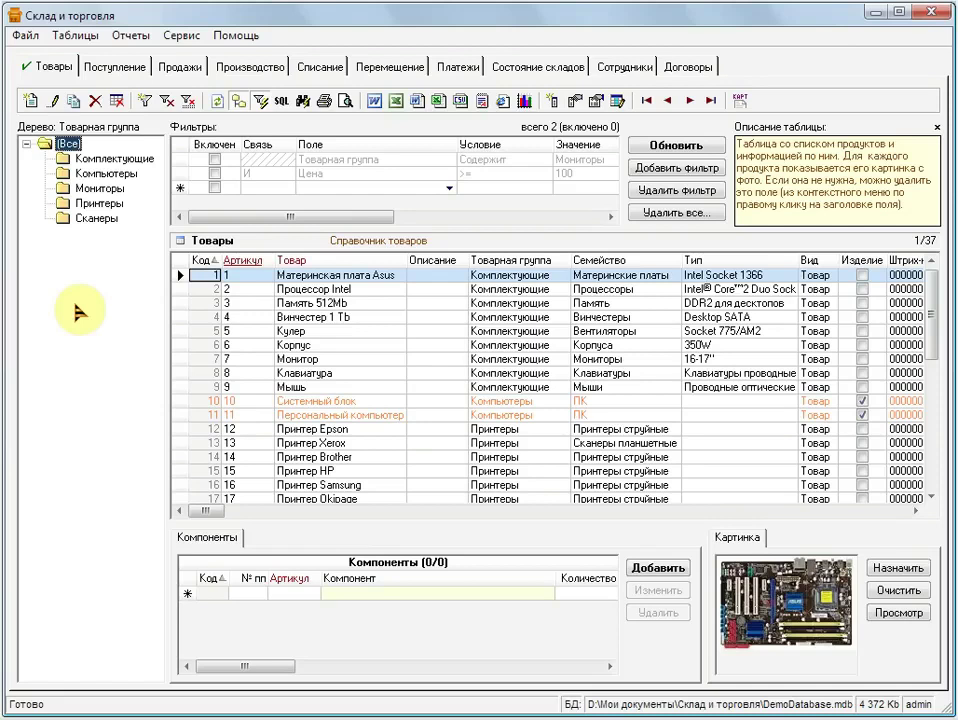
Filter the products to those whose Товарная группа contains Мониторы and whose Цена is >= 3000, and look through the filtered list.
{"action": "left_click", "coordinate": [214, 159]}
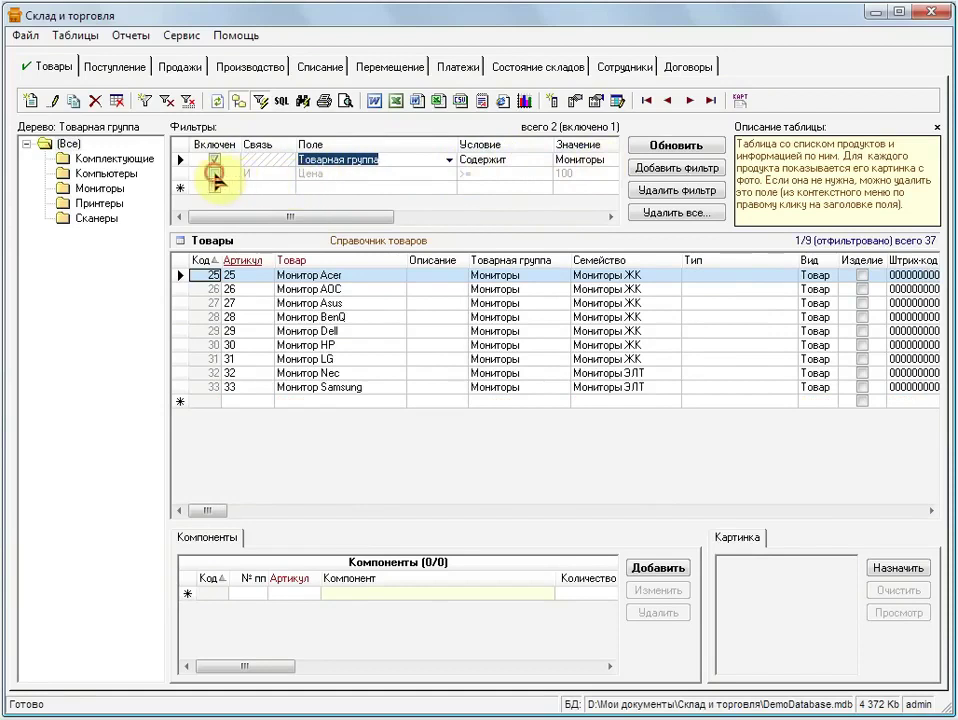
{"action": "left_click", "coordinate": [216, 175]}
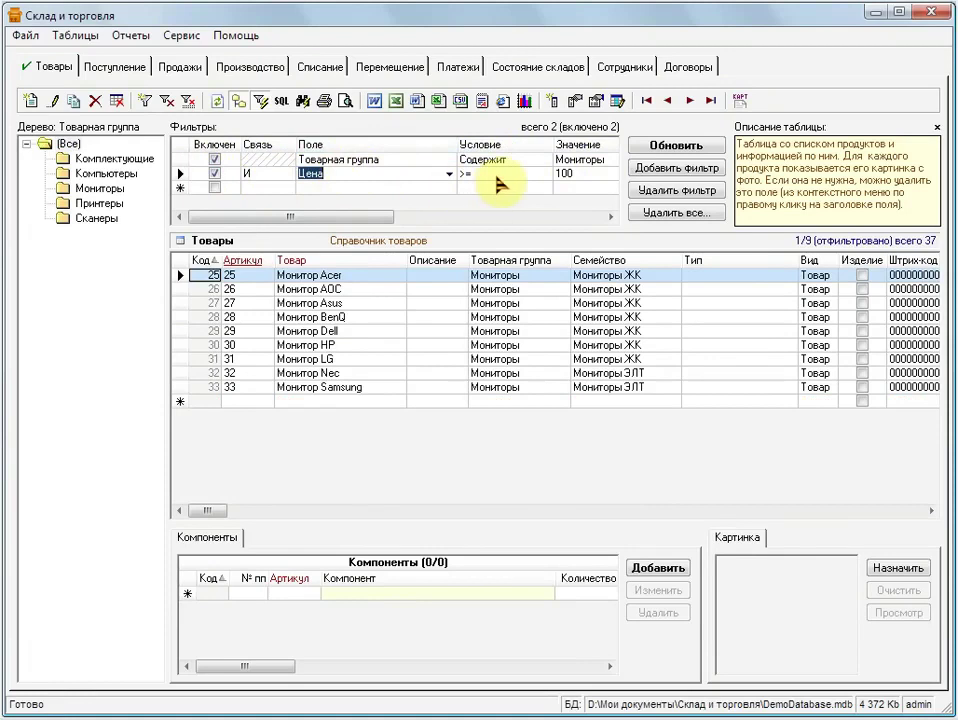
{"action": "left_click", "coordinate": [572, 176]}
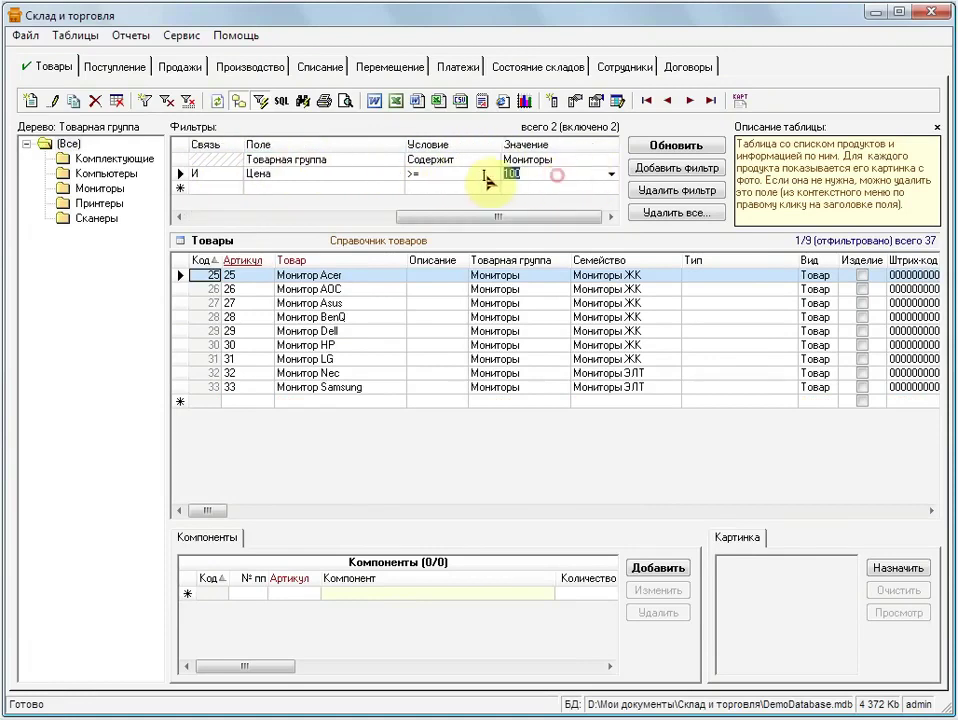
{"action": "type", "text": "3000"}
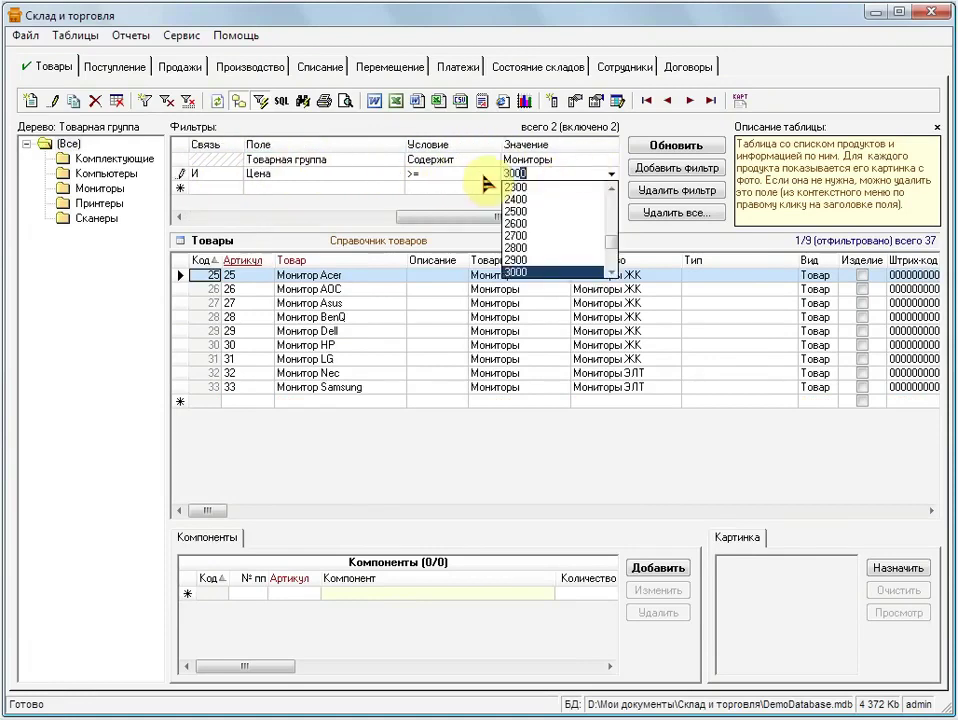
{"action": "key", "text": "Return"}
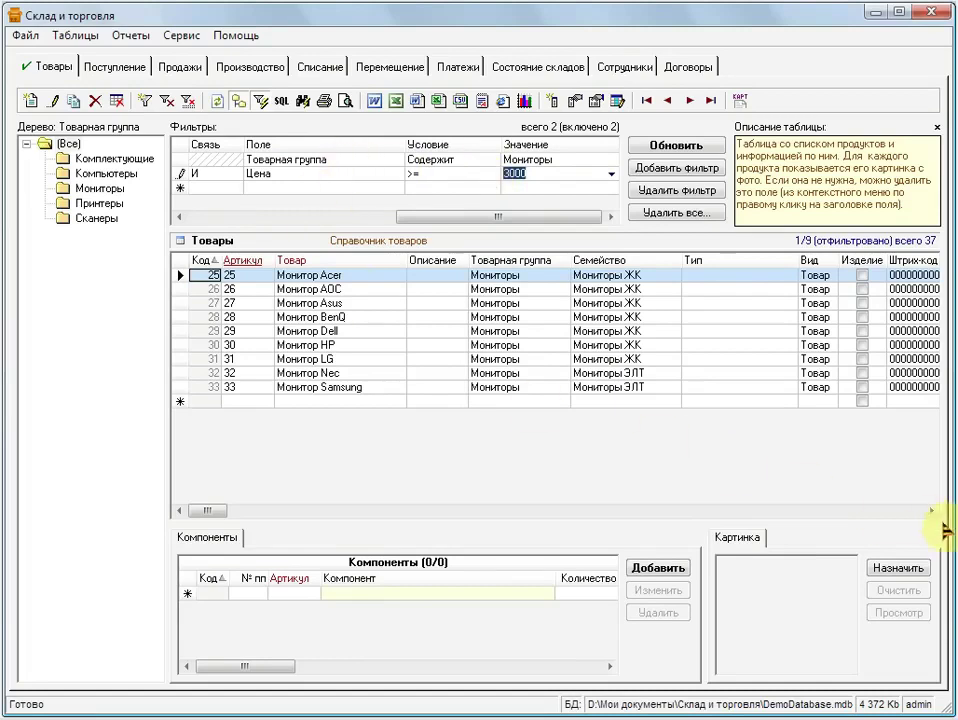
{"action": "left_click", "coordinate": [933, 511]}
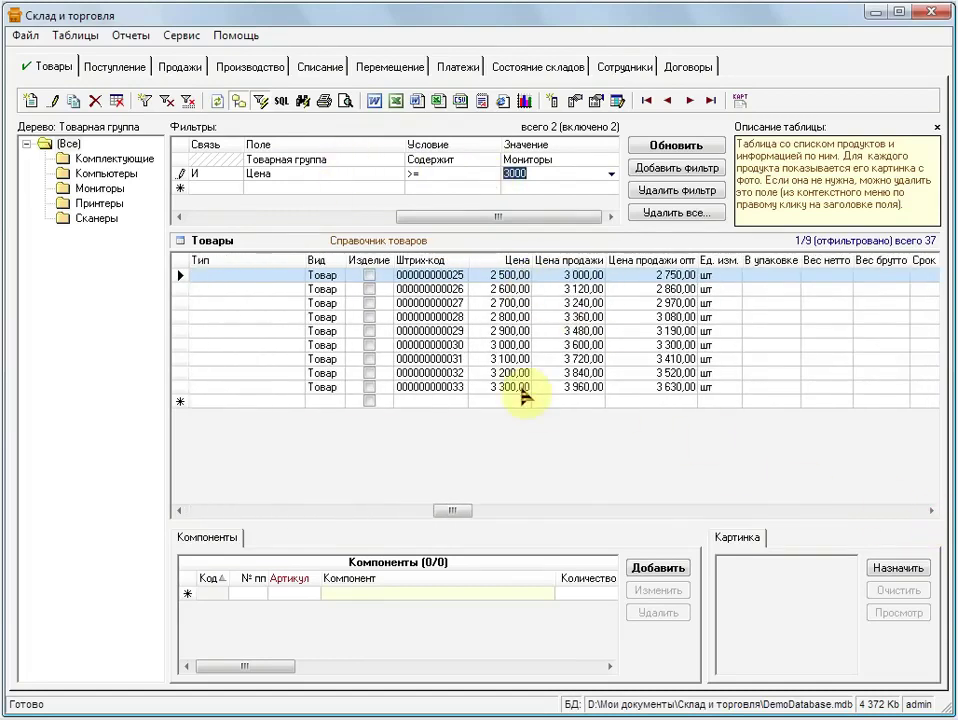
{"action": "left_click", "coordinate": [217, 101]}
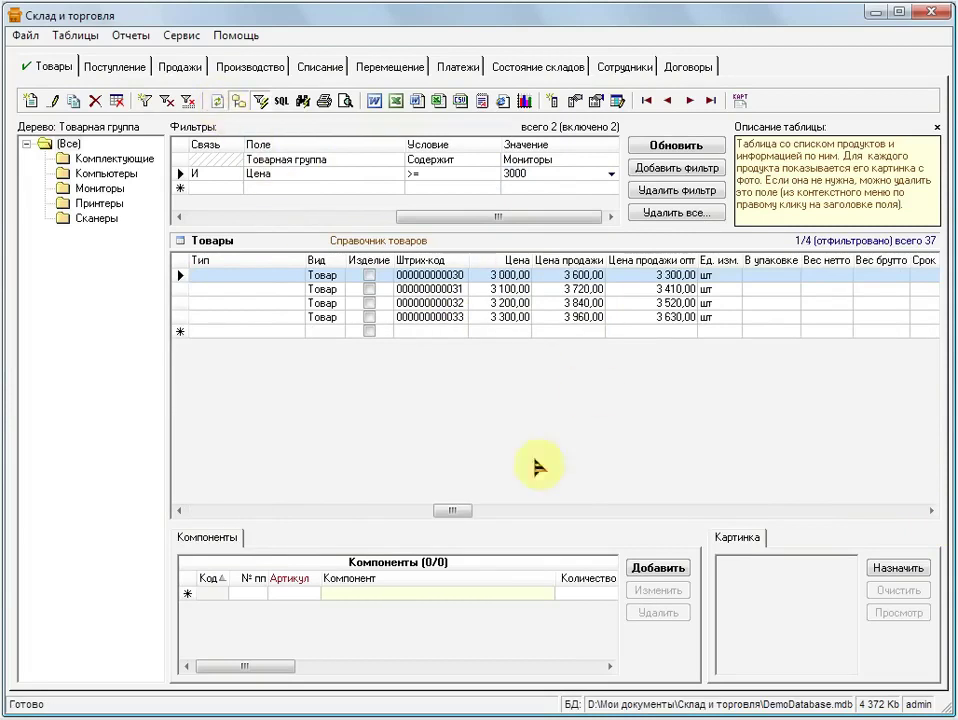
{"action": "left_click", "coordinate": [181, 511]}
{"action": "left_click", "coordinate": [181, 511]}
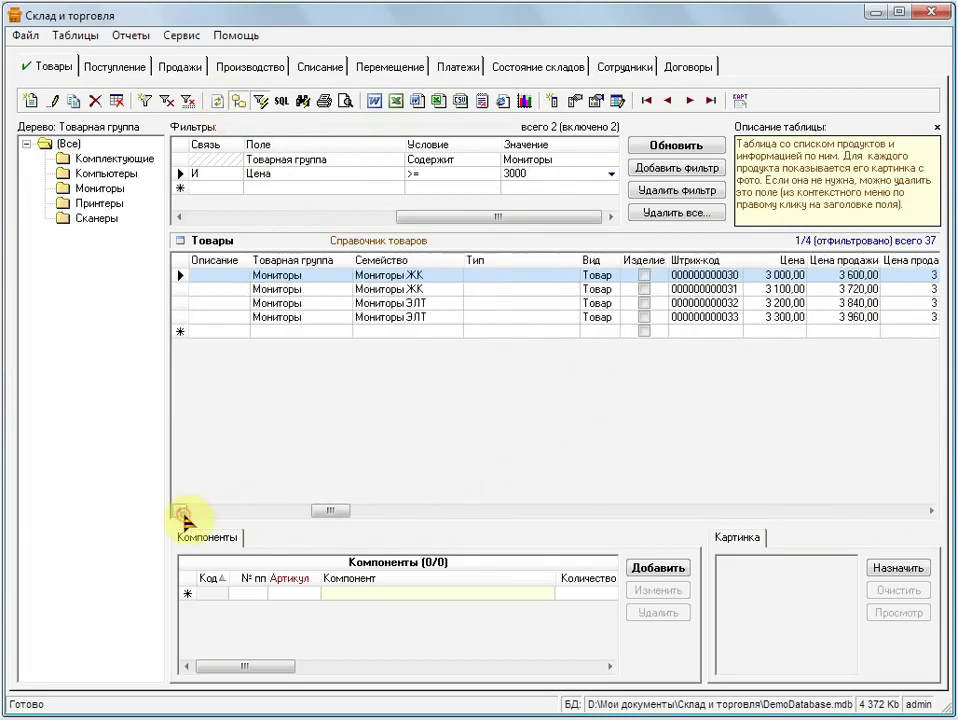
{"action": "left_click", "coordinate": [181, 511]}
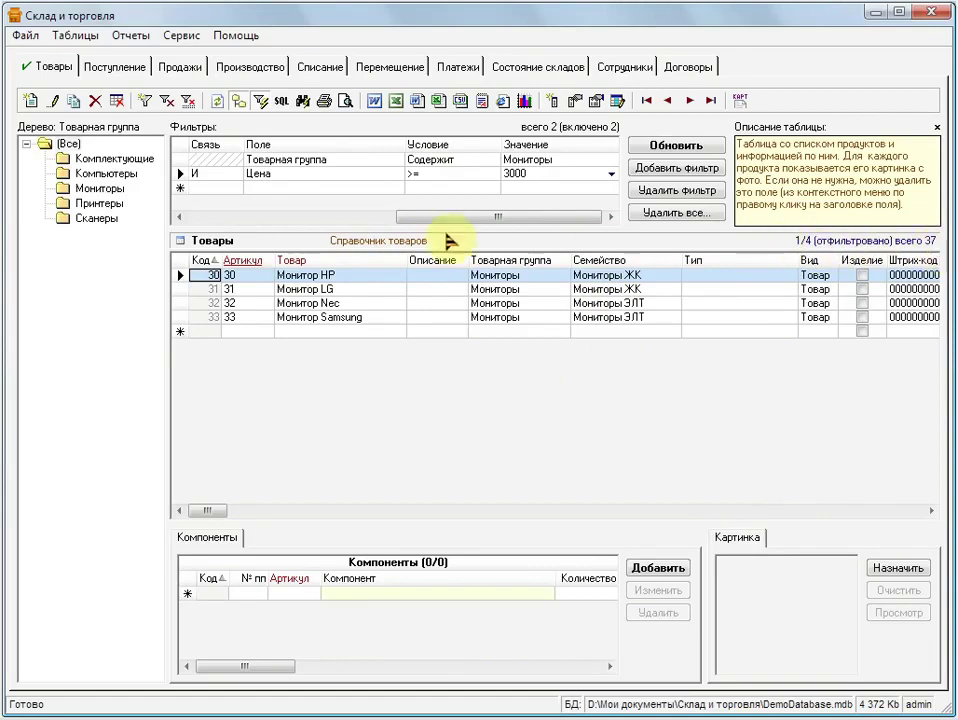
Switch off the Цена and Товарная группа filters, then hide the filter area and show it again.
{"action": "left_click", "coordinate": [186, 216]}
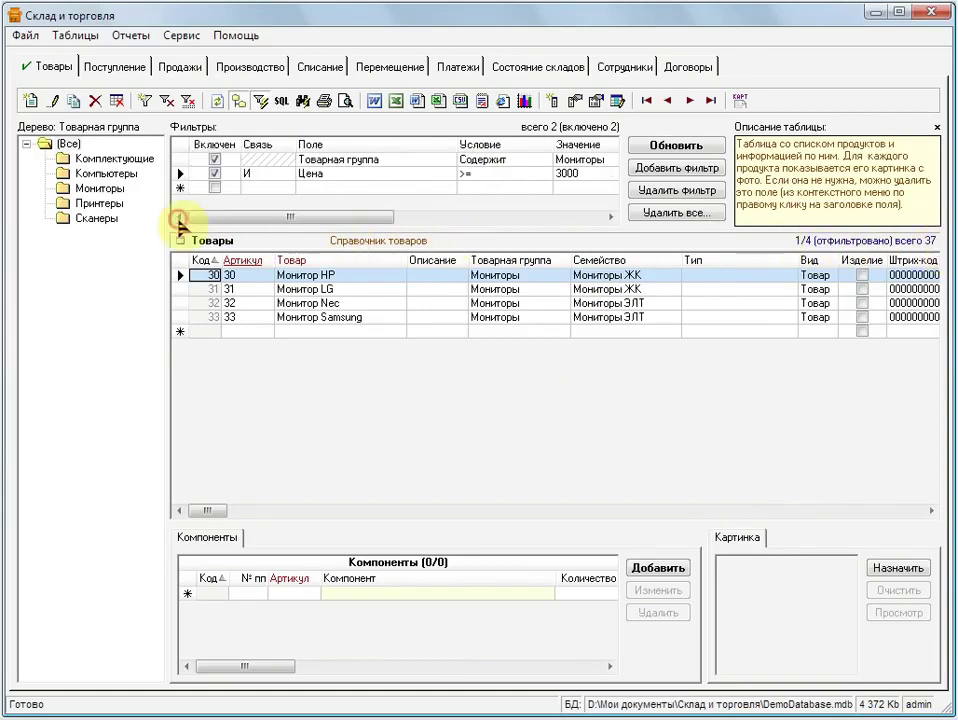
{"action": "left_click", "coordinate": [216, 174]}
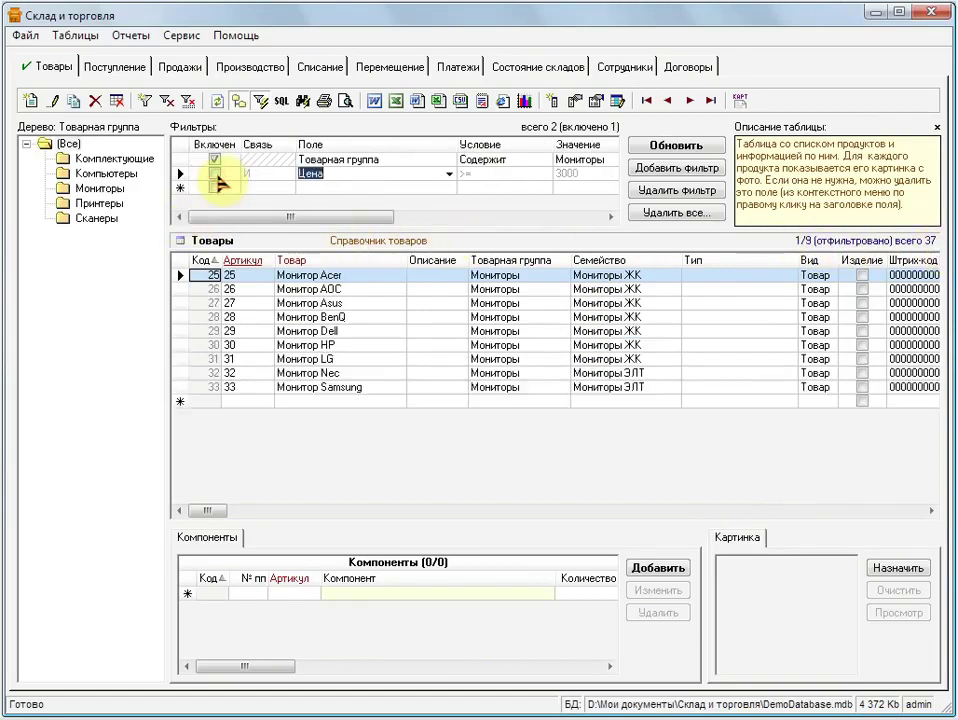
{"action": "left_click", "coordinate": [215, 160]}
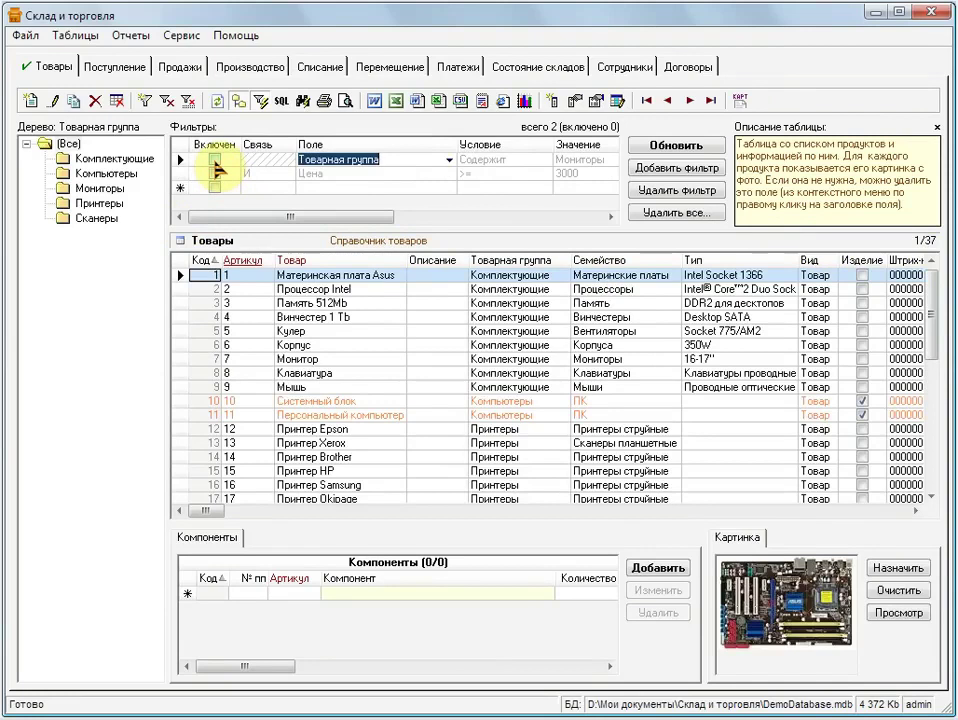
{"action": "left_click", "coordinate": [259, 101]}
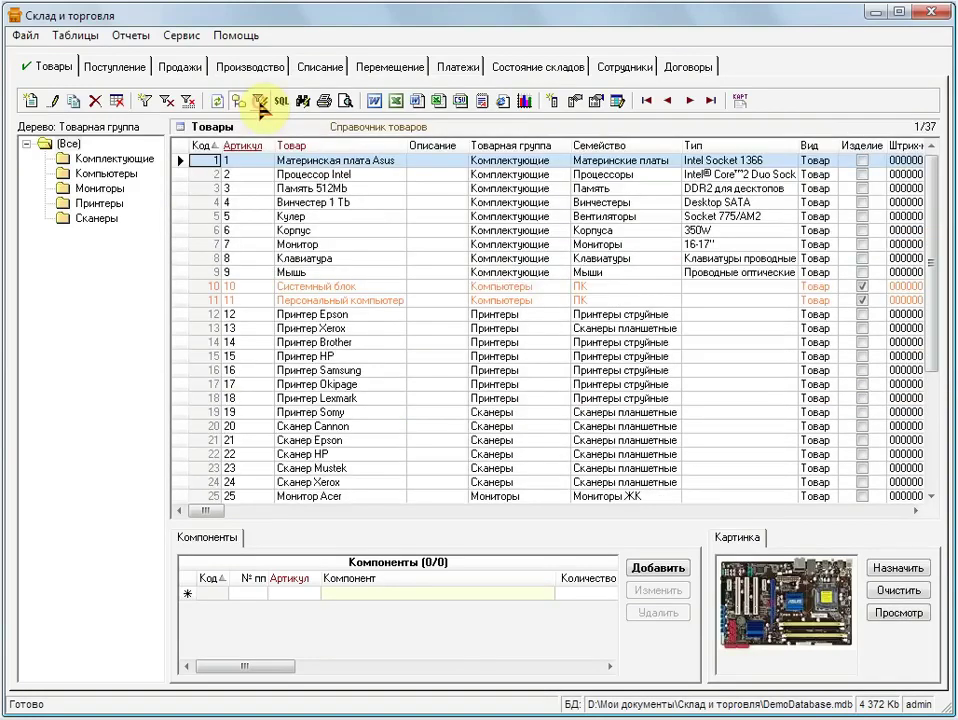
{"action": "left_click", "coordinate": [259, 103]}
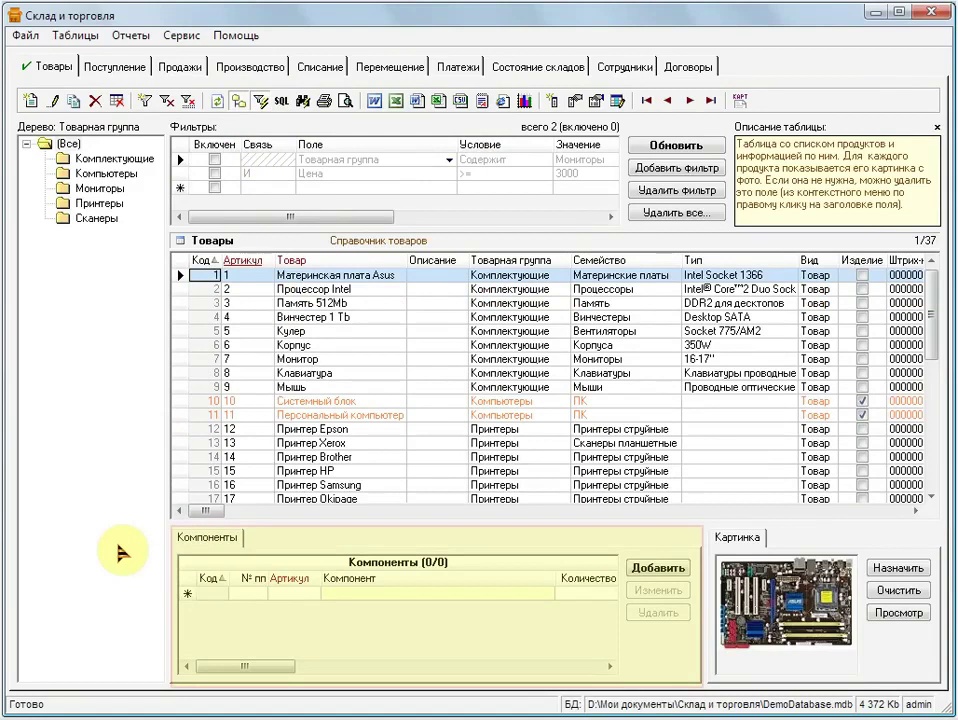
View the components and pictures of the products Персональный компьютер and Системный блок.
{"action": "left_click", "coordinate": [368, 403]}
{"action": "left_click", "coordinate": [370, 415]}
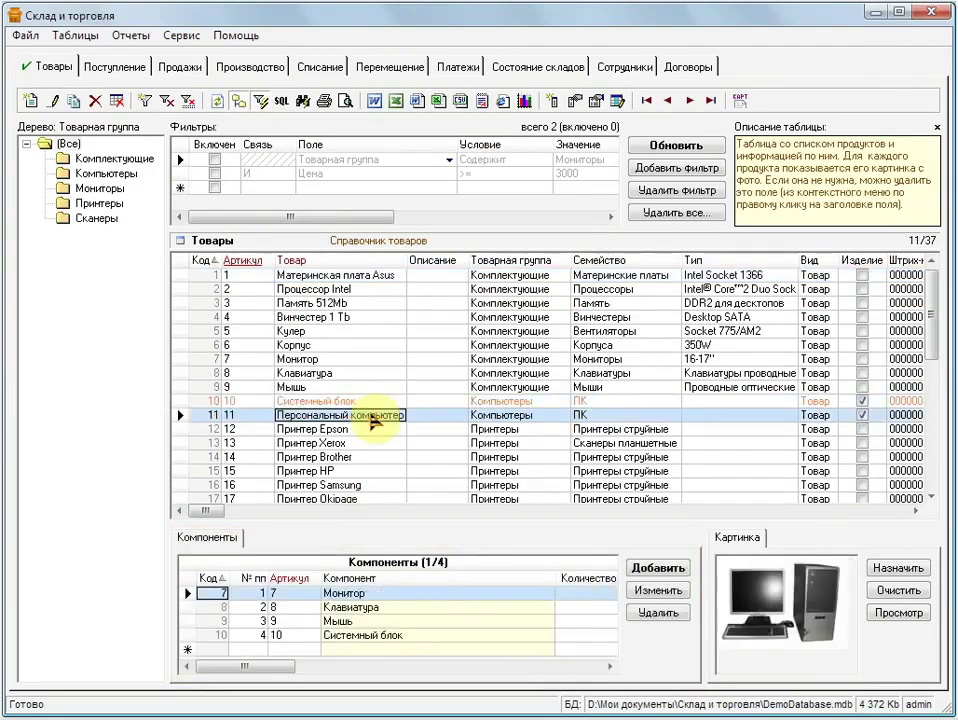
{"action": "left_click", "coordinate": [368, 403]}
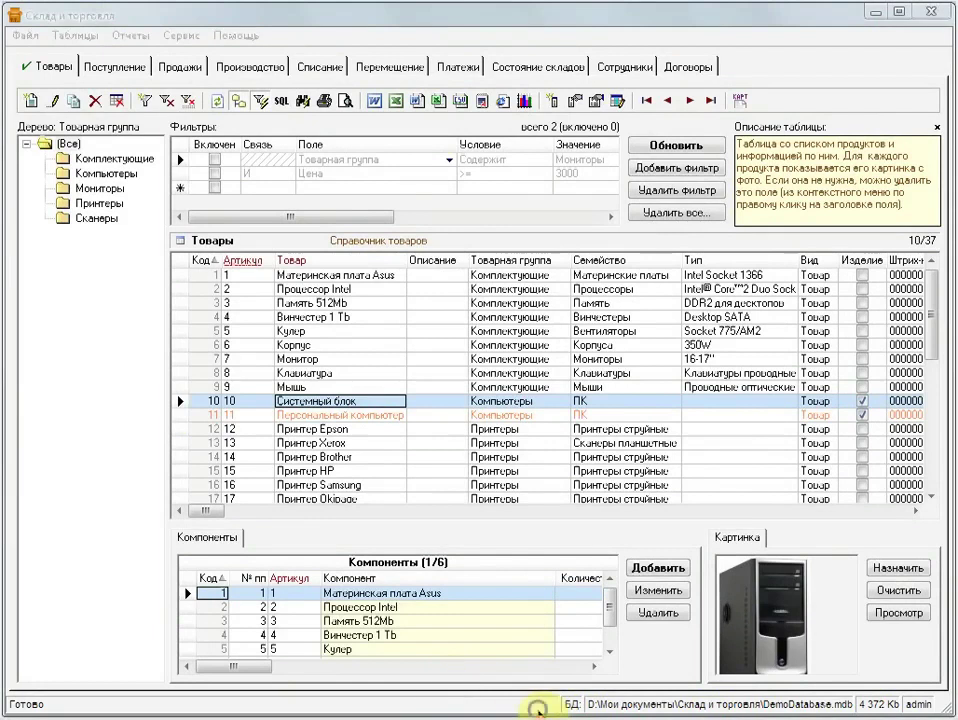
Hide the current database (Текущая база данных) in the status bar and show it again.
{"action": "right_click", "coordinate": [539, 709]}
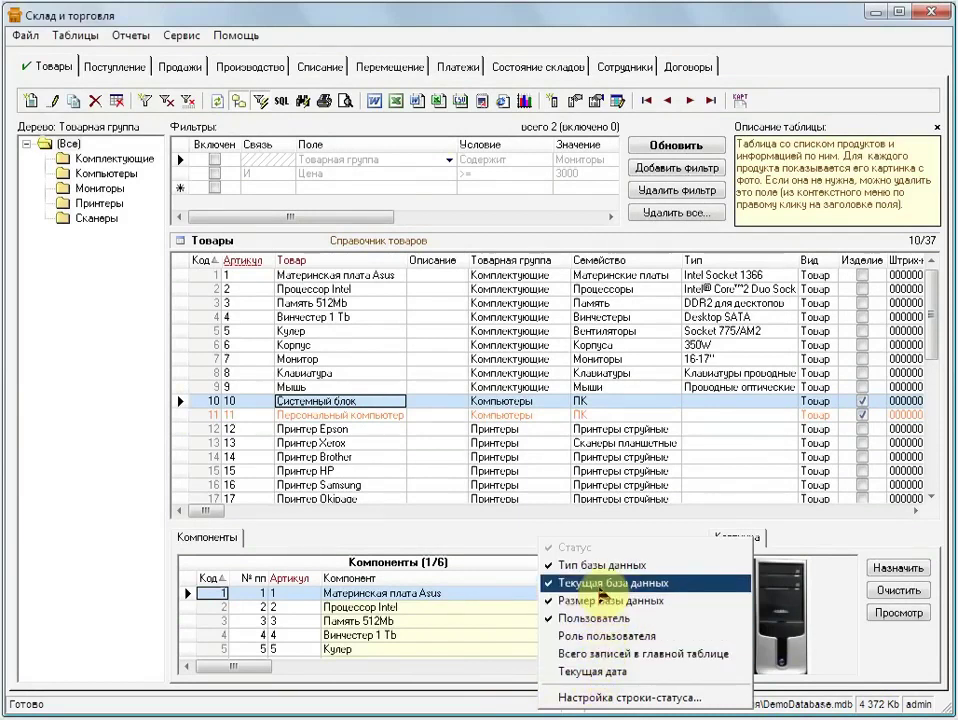
{"action": "left_click", "coordinate": [601, 588]}
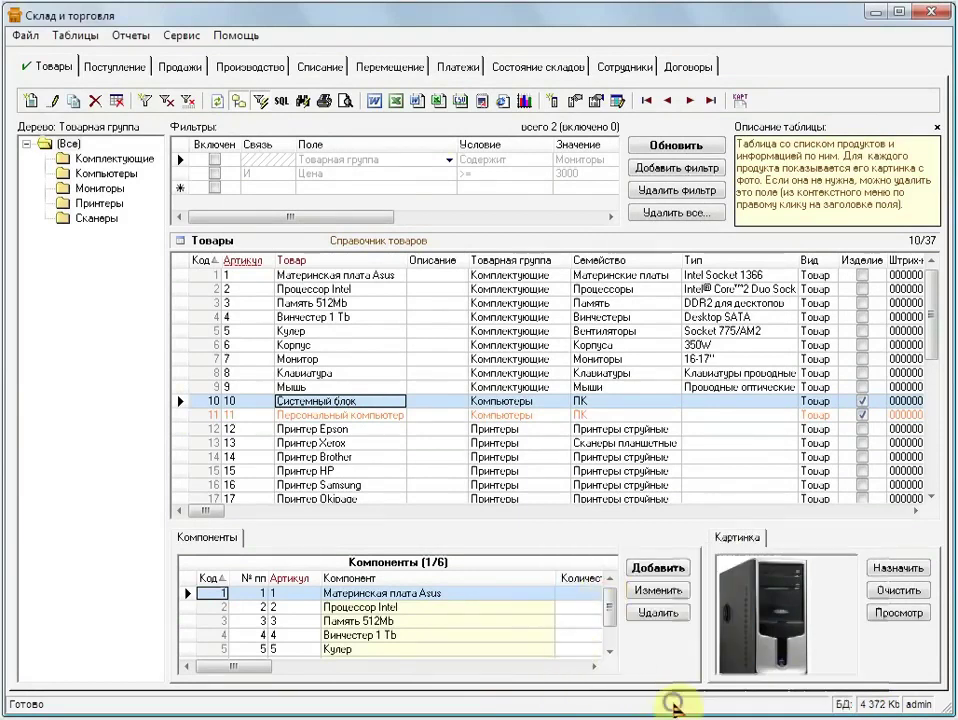
{"action": "right_click", "coordinate": [672, 705]}
{"action": "left_click", "coordinate": [718, 585]}
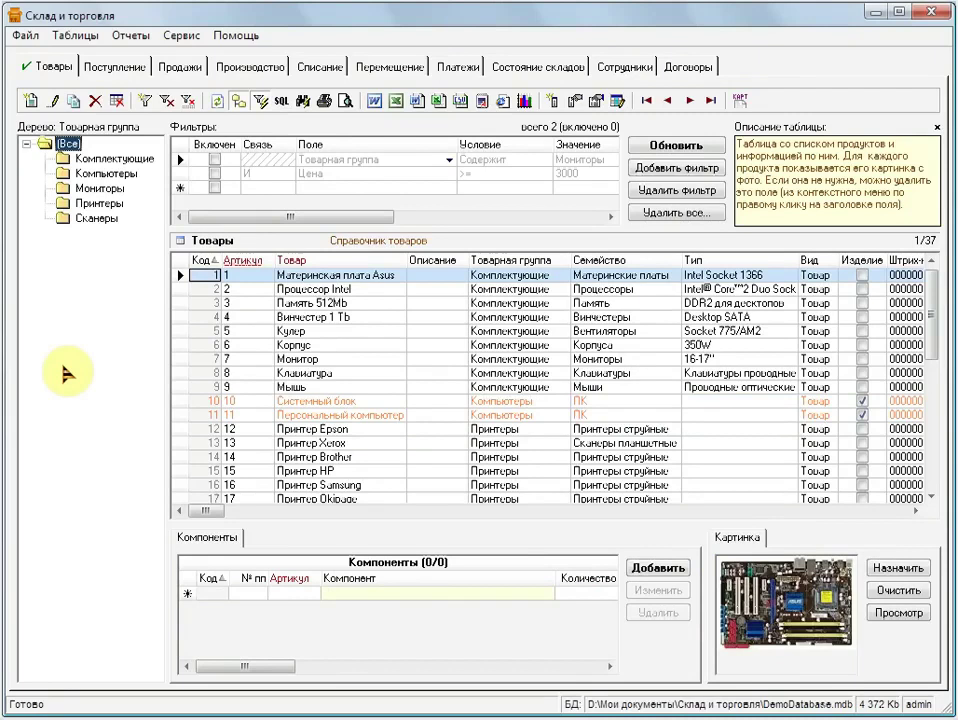
Open the Поступление table and set its Редактирование property to В форме in the table properties.
{"action": "left_click", "coordinate": [113, 72]}
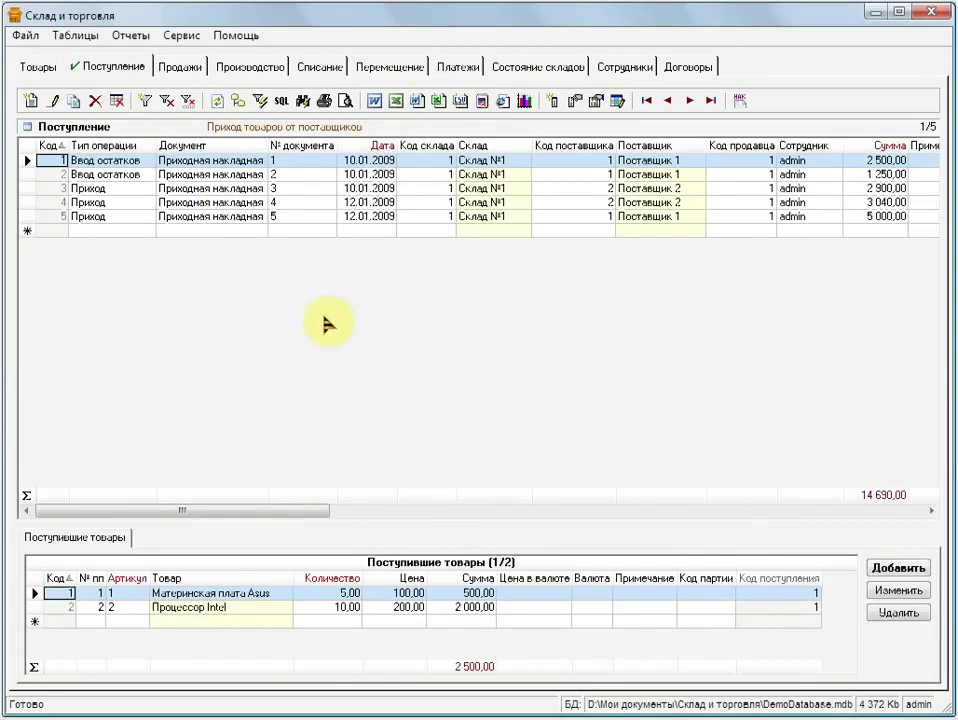
{"action": "left_click", "coordinate": [600, 101]}
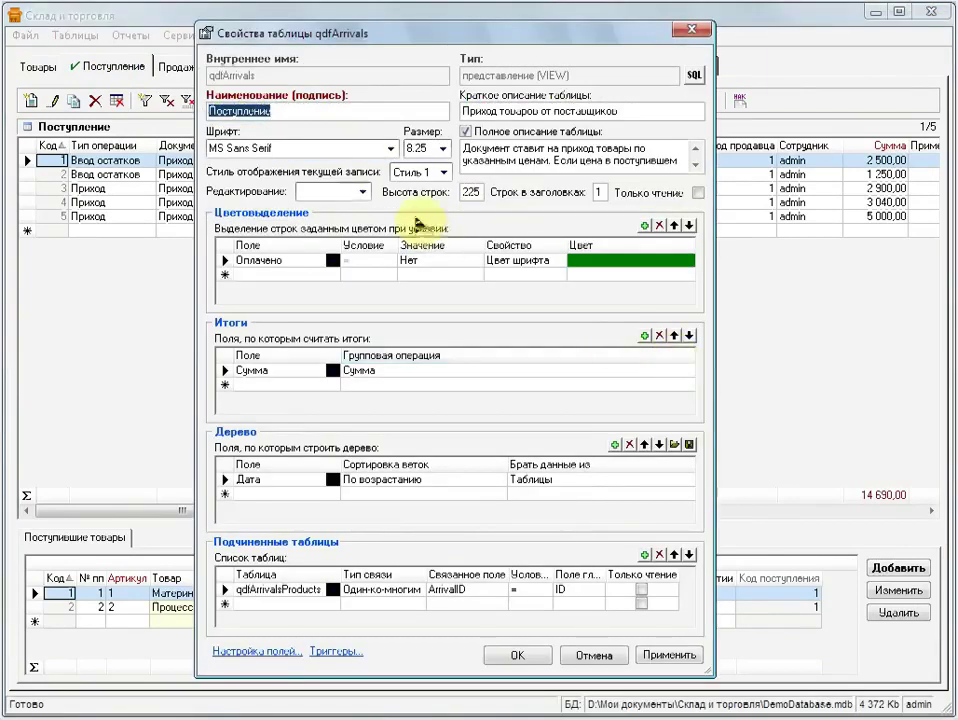
{"action": "left_click", "coordinate": [363, 191]}
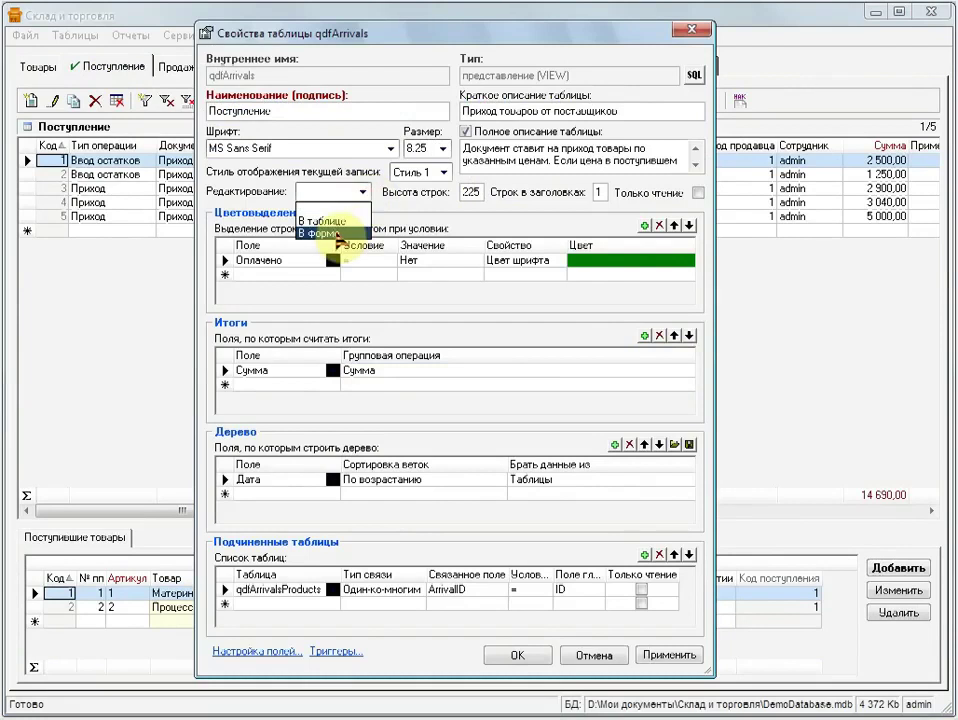
{"action": "left_click", "coordinate": [336, 233]}
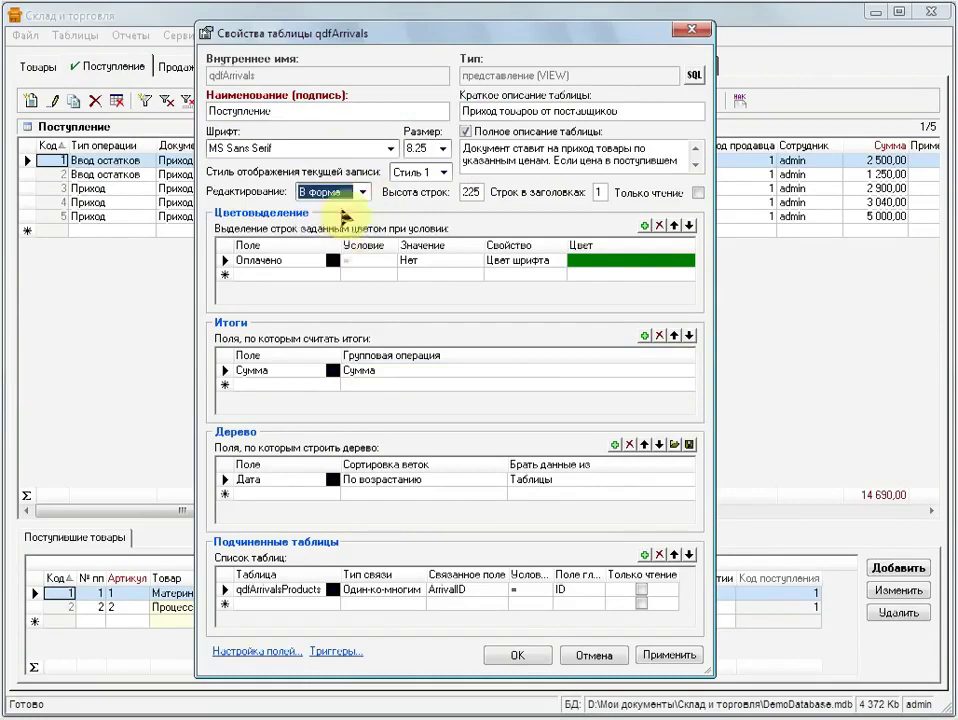
{"action": "left_click", "coordinate": [503, 656]}
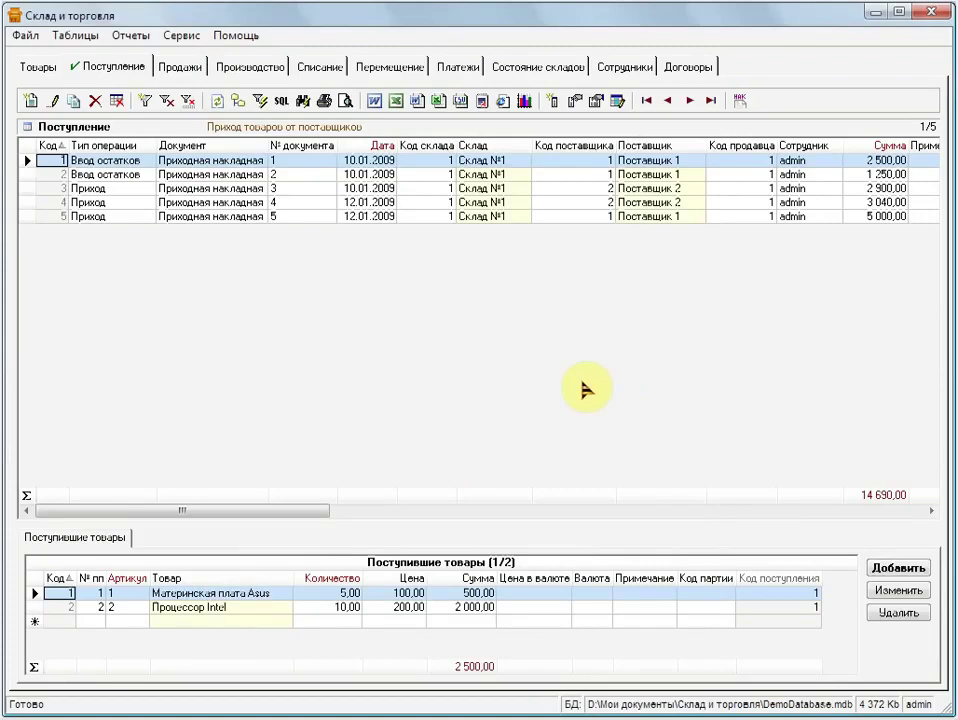
Add a goods receipt with document Приходная накладная, supplier Поставщик 4 and a Сумма of 55 000.
{"action": "left_click", "coordinate": [31, 101]}
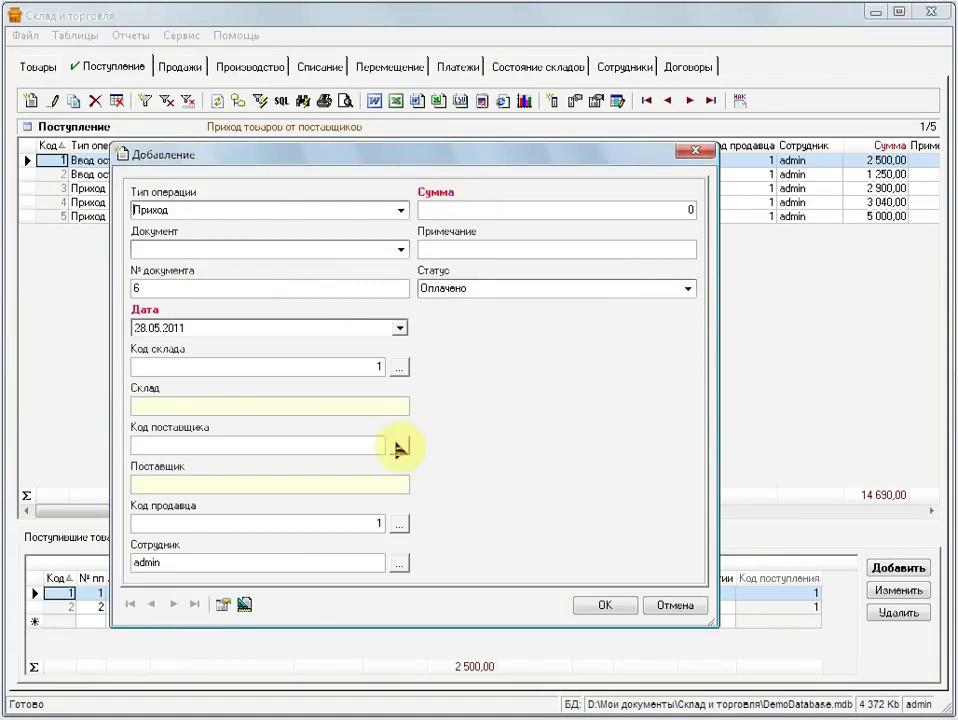
{"action": "left_click", "coordinate": [401, 249]}
{"action": "left_click", "coordinate": [376, 278]}
{"action": "left_click", "coordinate": [399, 445]}
{"action": "double_click", "coordinate": [200, 311]}
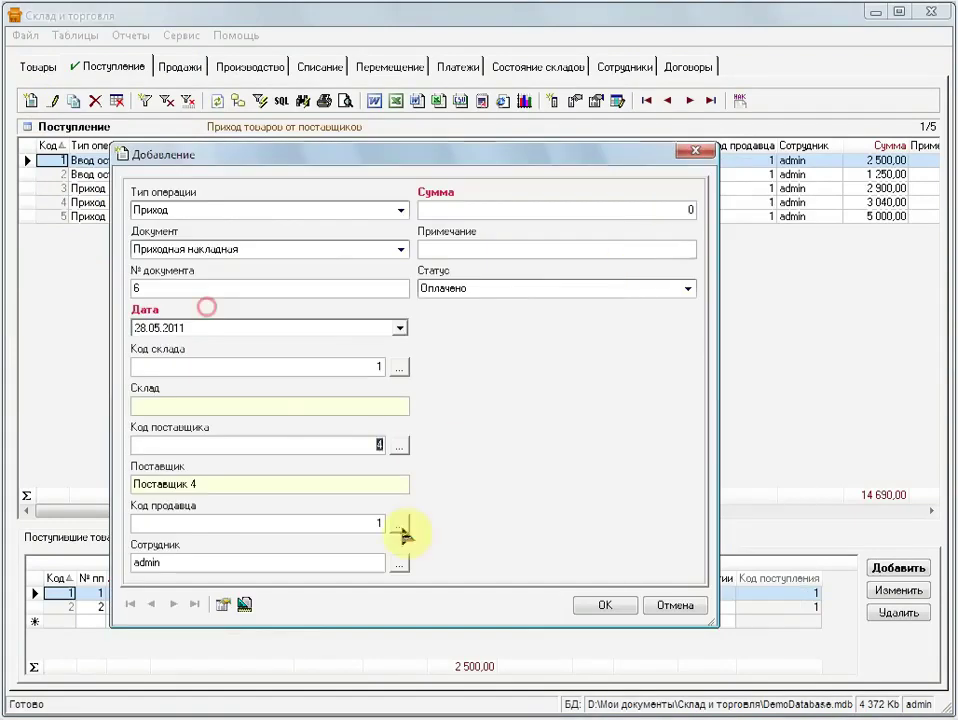
{"action": "left_click", "coordinate": [660, 211]}
{"action": "type", "text": "55 000"}
{"action": "left_click", "coordinate": [606, 605]}
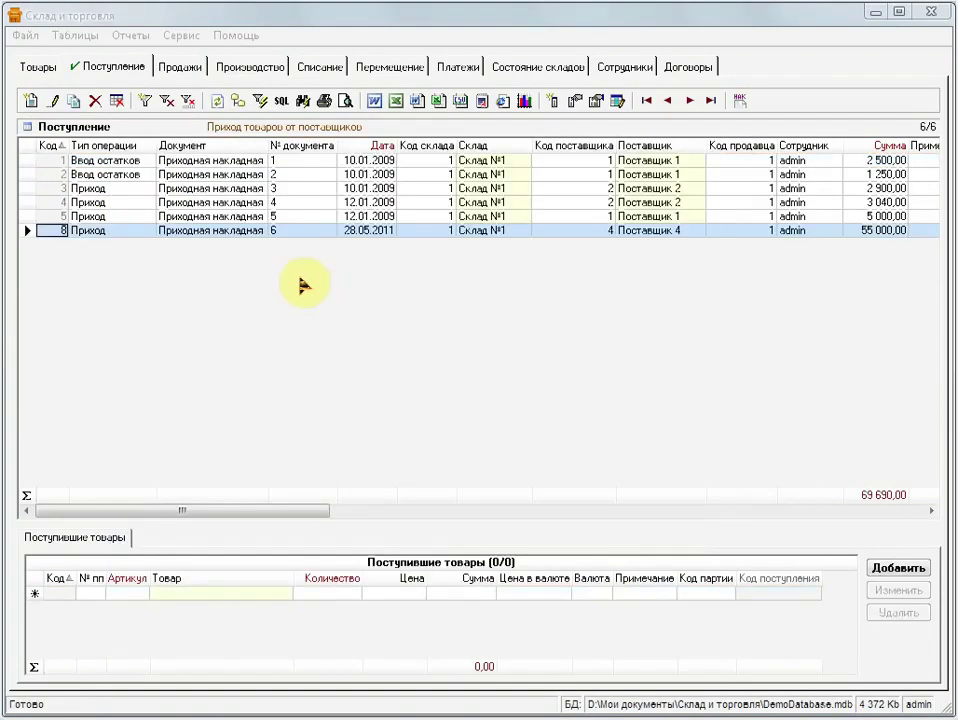
Add the product Клавиатура with a quantity of 10 to the received goods of receipt № 6.
{"action": "left_click", "coordinate": [190, 260]}
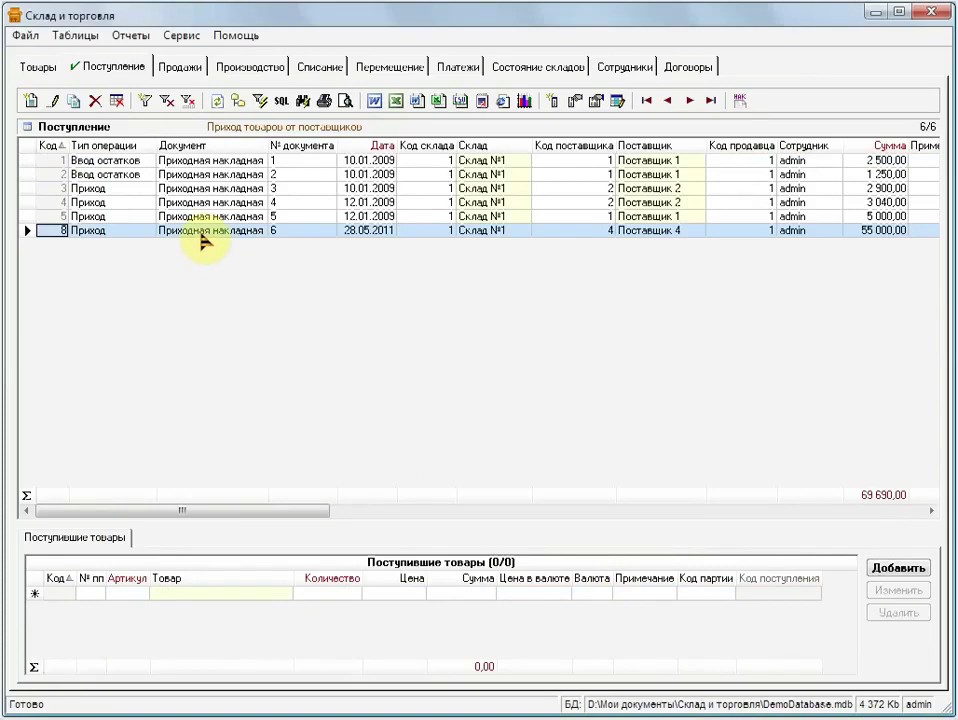
{"action": "left_click", "coordinate": [201, 236]}
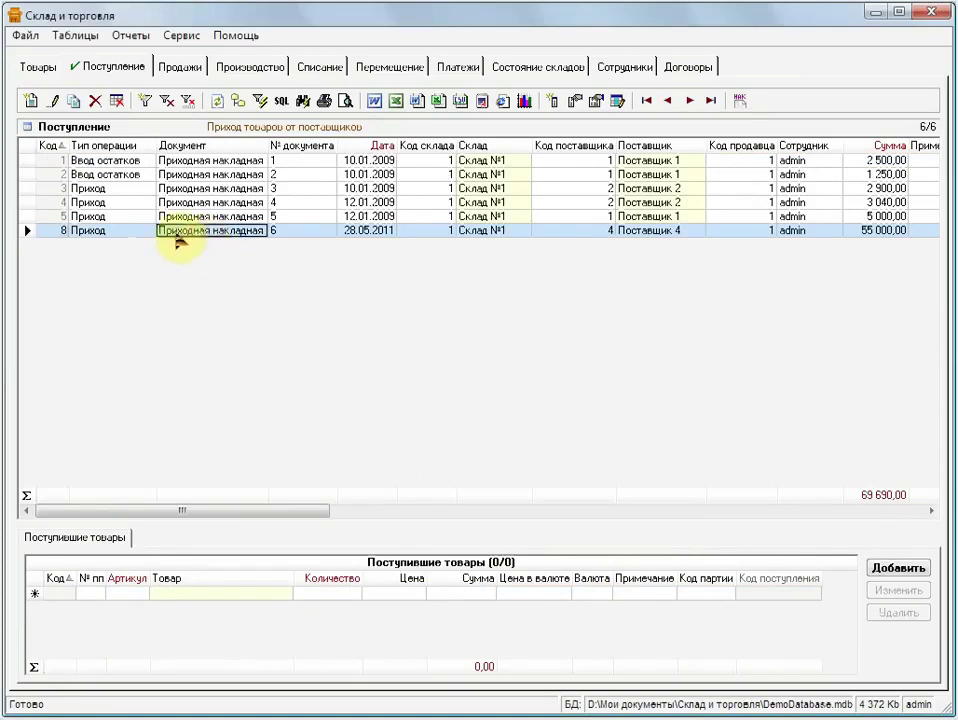
{"action": "left_click", "coordinate": [52, 232]}
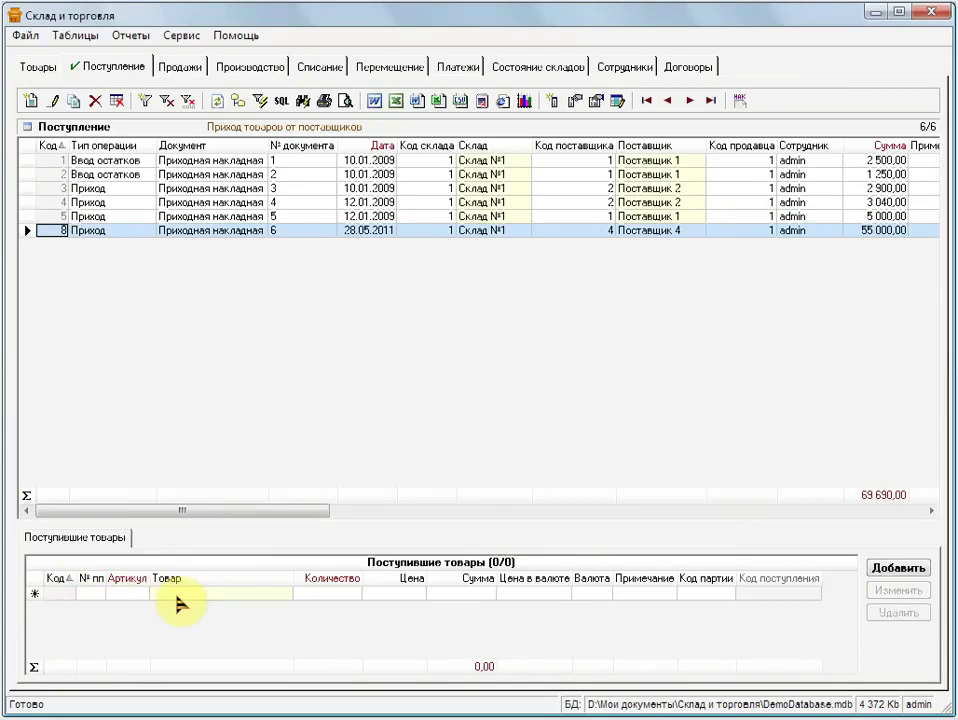
{"action": "left_click", "coordinate": [284, 596]}
{"action": "left_click", "coordinate": [284, 594]}
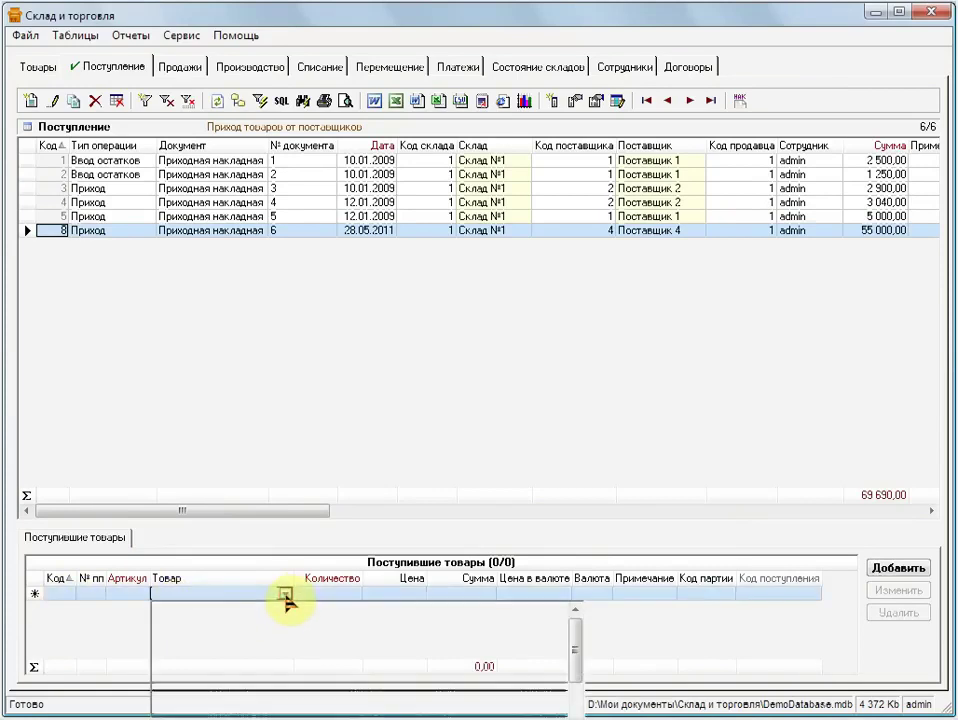
{"action": "left_click", "coordinate": [290, 608]}
{"action": "left_click", "coordinate": [336, 593]}
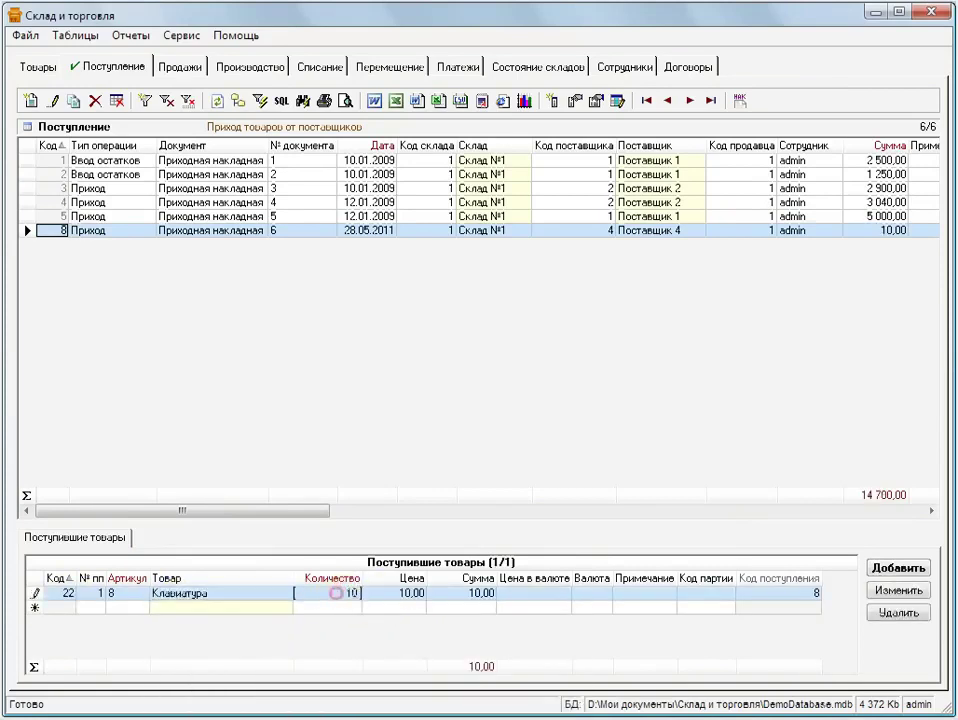
{"action": "type", "text": "0"}
Add Материнская плата Asus as the second product in the received goods of receipt № 6.
{"action": "left_click", "coordinate": [177, 605]}
{"action": "left_click", "coordinate": [445, 493]}
{"action": "left_click", "coordinate": [283, 607]}
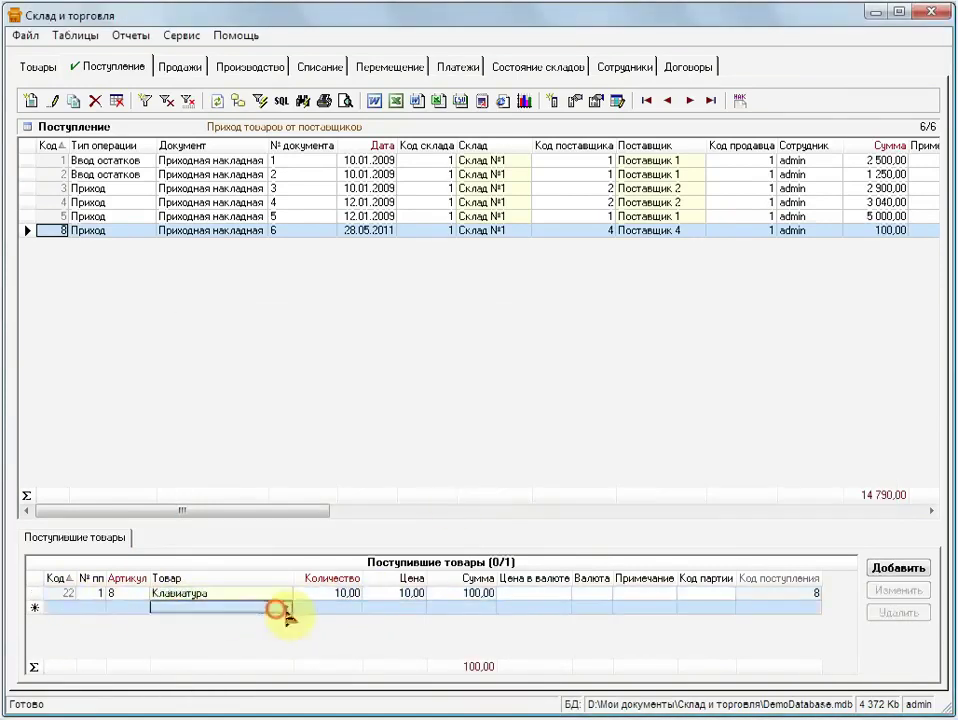
{"action": "left_click", "coordinate": [285, 608]}
{"action": "left_click", "coordinate": [285, 689]}
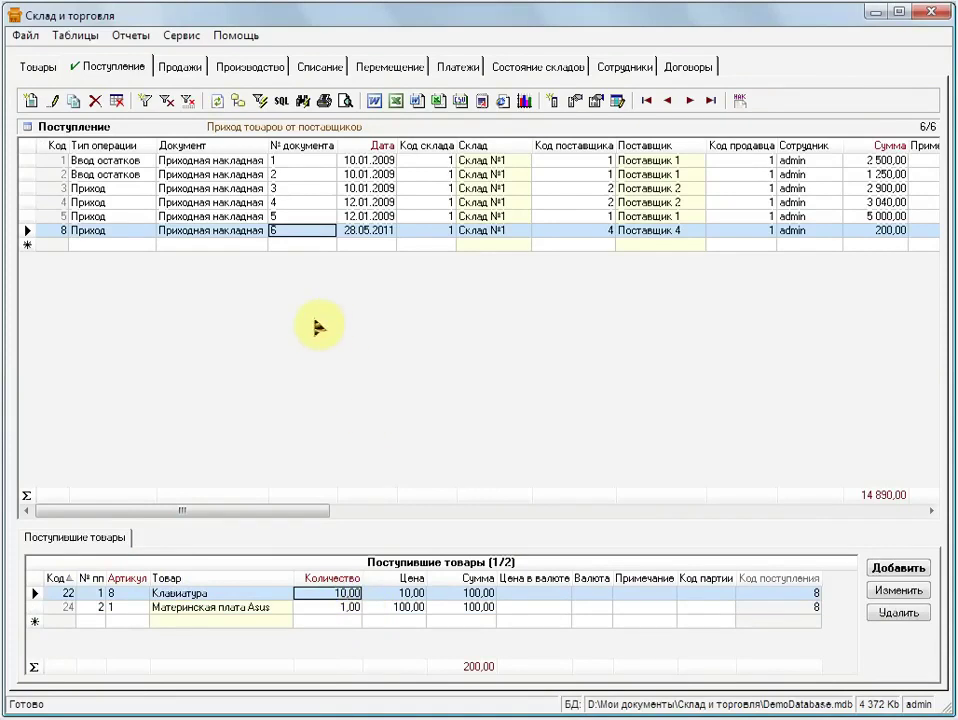
Sort the receipts by № документа in ascending order.
{"action": "left_click", "coordinate": [309, 147]}
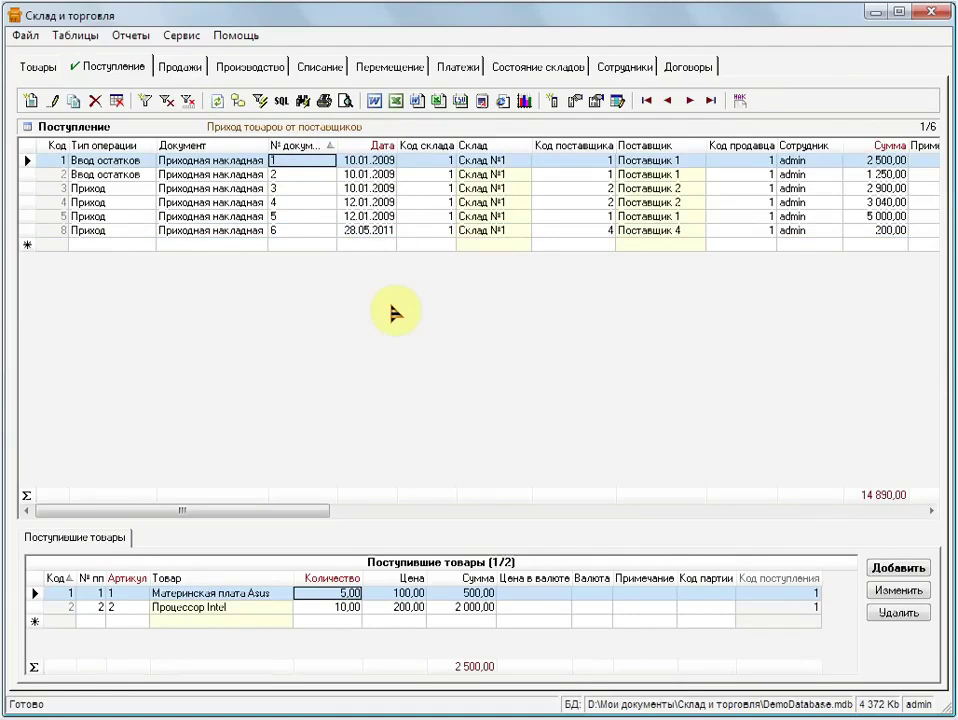
Reverse the № документа sort to descending, and re-sort the receipts by Тип операции ascending with Код descending as the second level.
{"action": "left_click", "coordinate": [307, 147]}
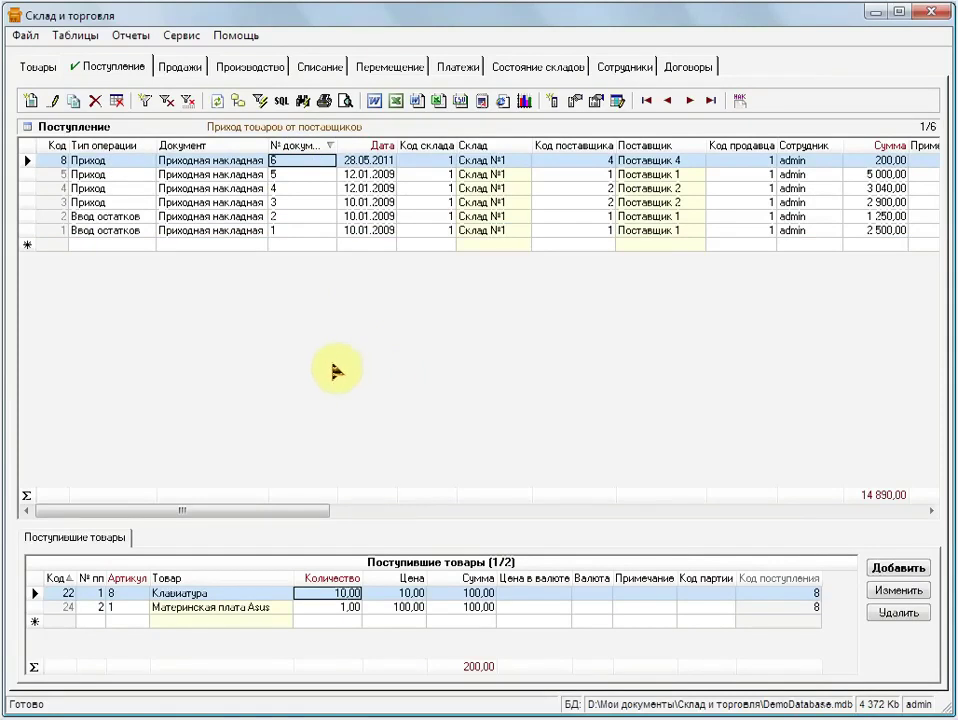
{"action": "key", "text": "shift"}
{"action": "left_click", "coordinate": [120, 150], "text": "shift"}
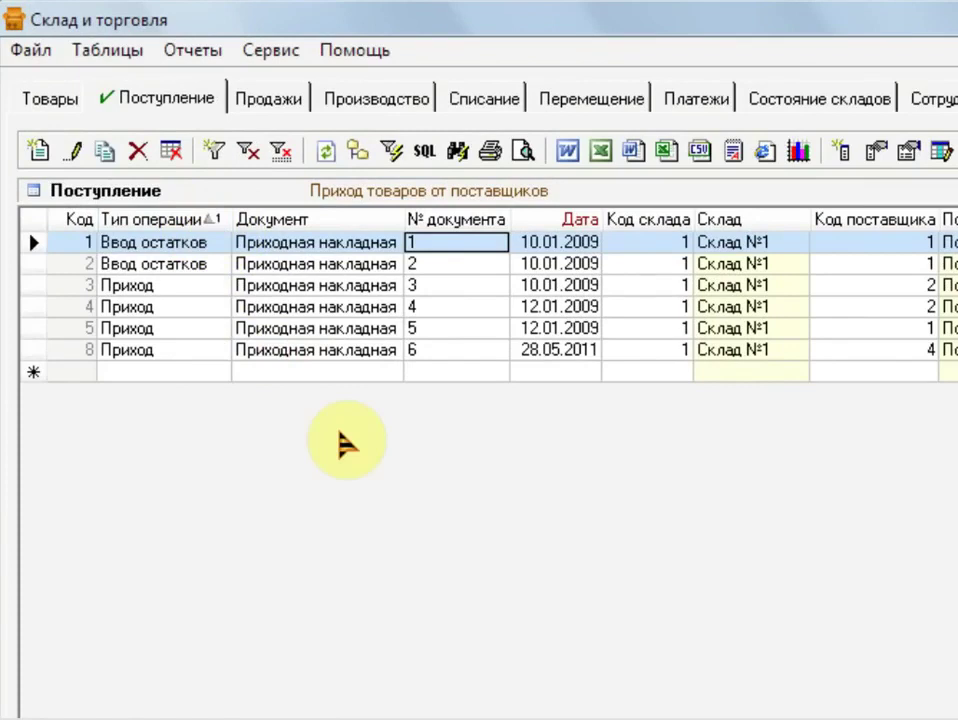
{"action": "key", "text": "shift"}
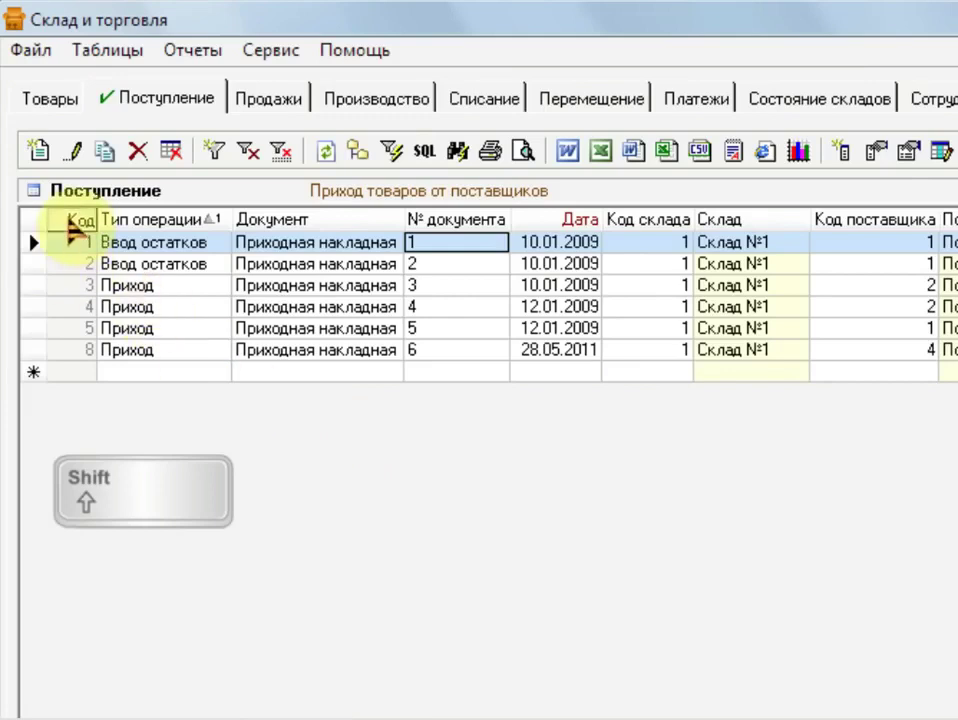
{"action": "left_click", "coordinate": [74, 220], "text": "shift"}
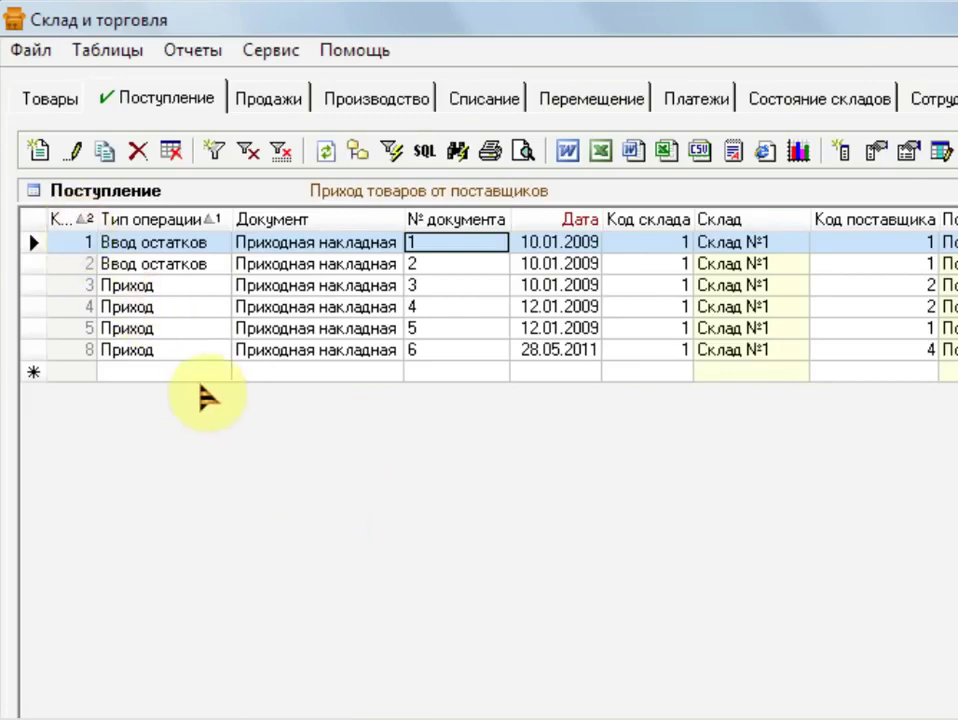
{"action": "left_click", "coordinate": [80, 228], "text": "shift"}
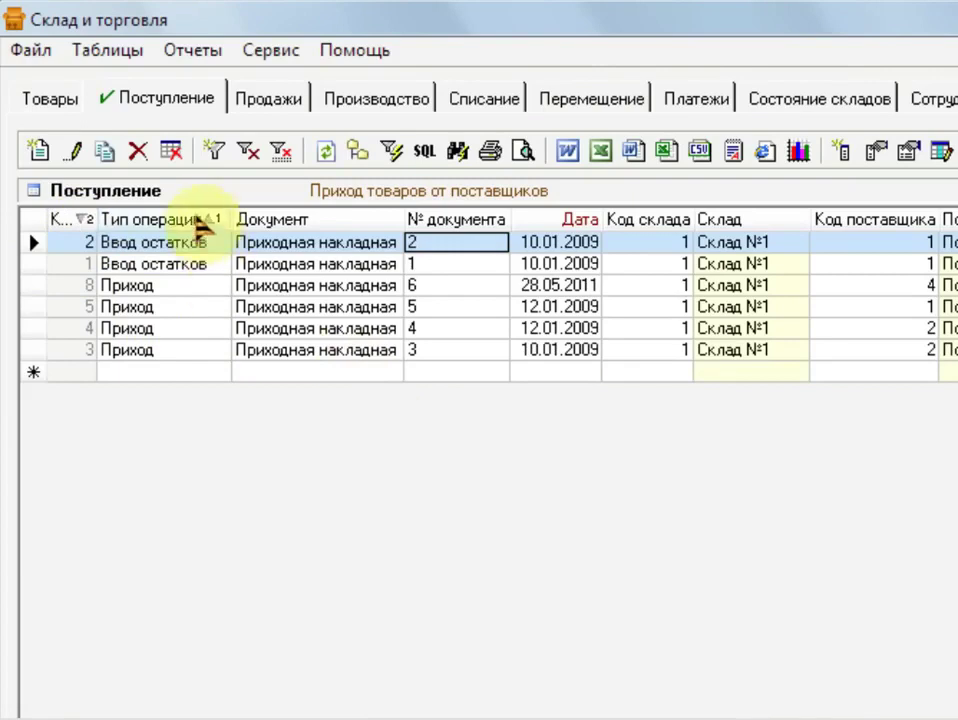
Rearrange the first columns of the receipts table into the order Тип операции, № документа, Документ, Код.
{"action": "left_click_drag", "start_coordinate": [203, 224], "coordinate": [55, 222]}
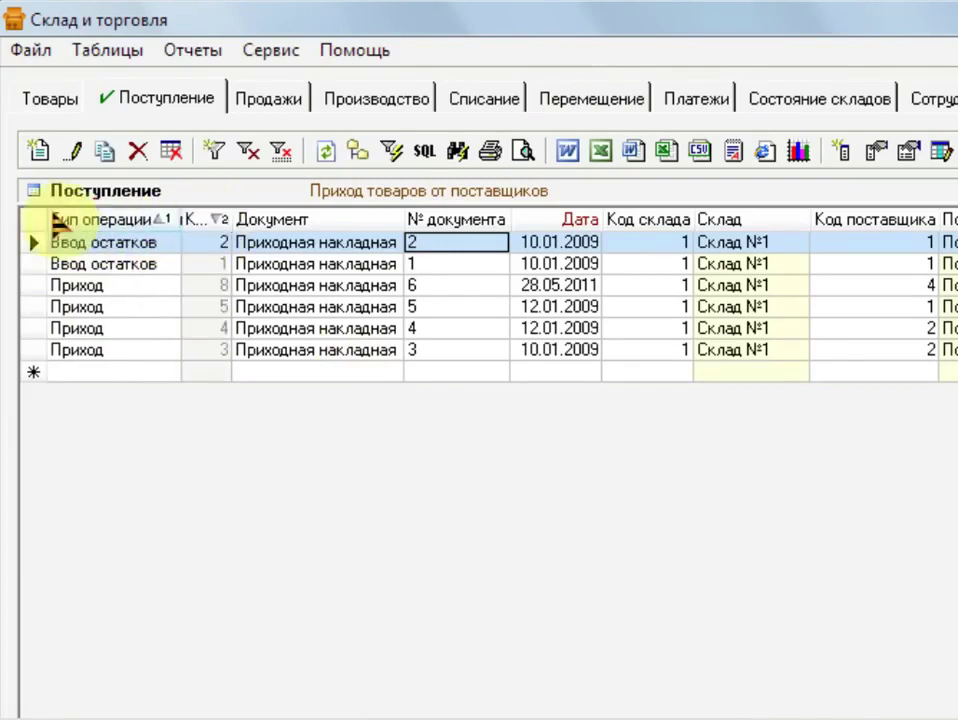
{"action": "left_click_drag", "start_coordinate": [200, 219], "coordinate": [270, 225]}
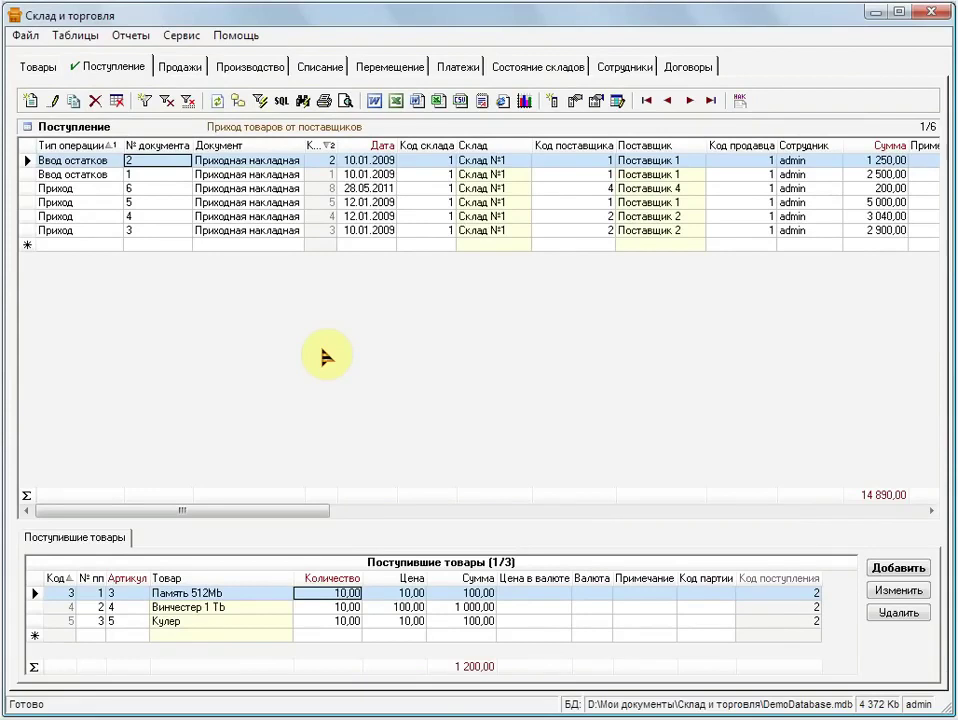
Enable the general setting Разрешить группировку перетаскиванием полей and group the receipts by Тип операции.
{"action": "left_click", "coordinate": [177, 40]}
{"action": "left_click", "coordinate": [295, 242]}
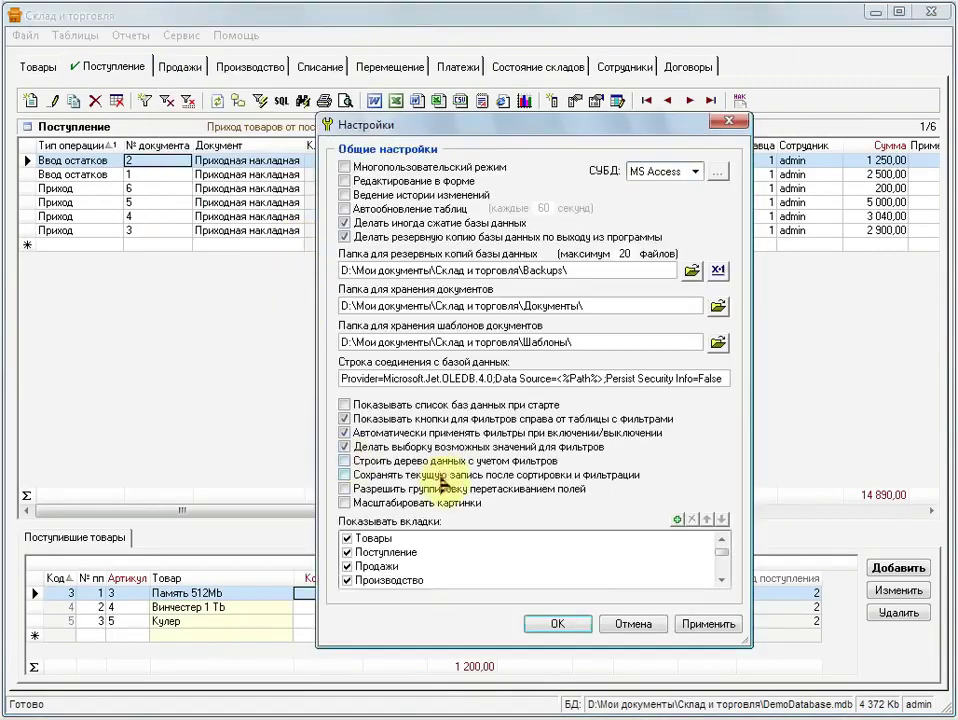
{"action": "left_click", "coordinate": [441, 487]}
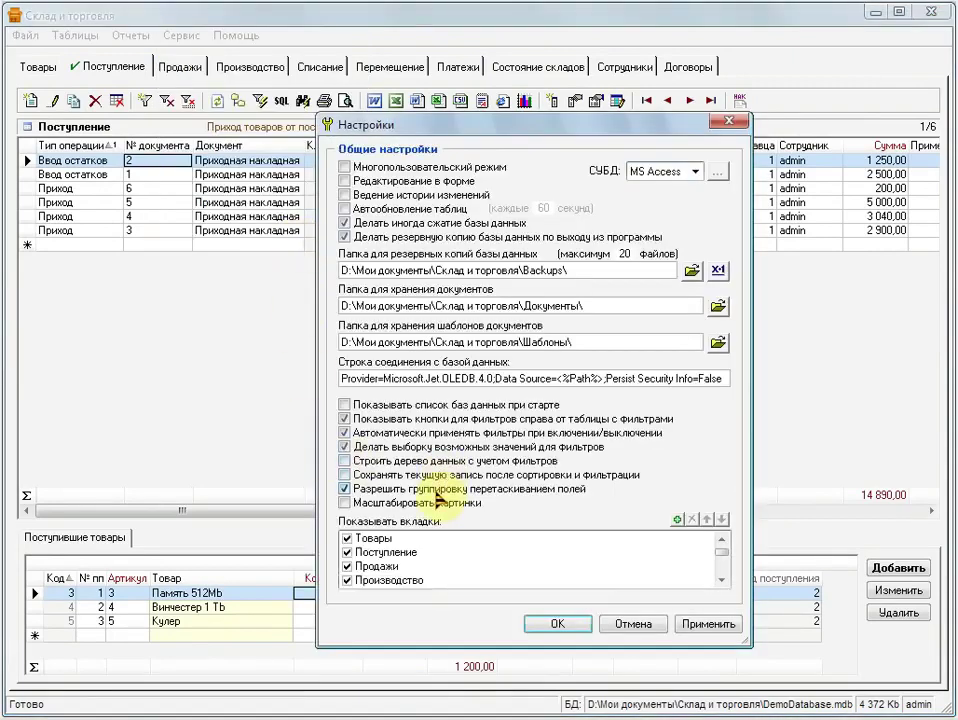
{"action": "left_click", "coordinate": [549, 624]}
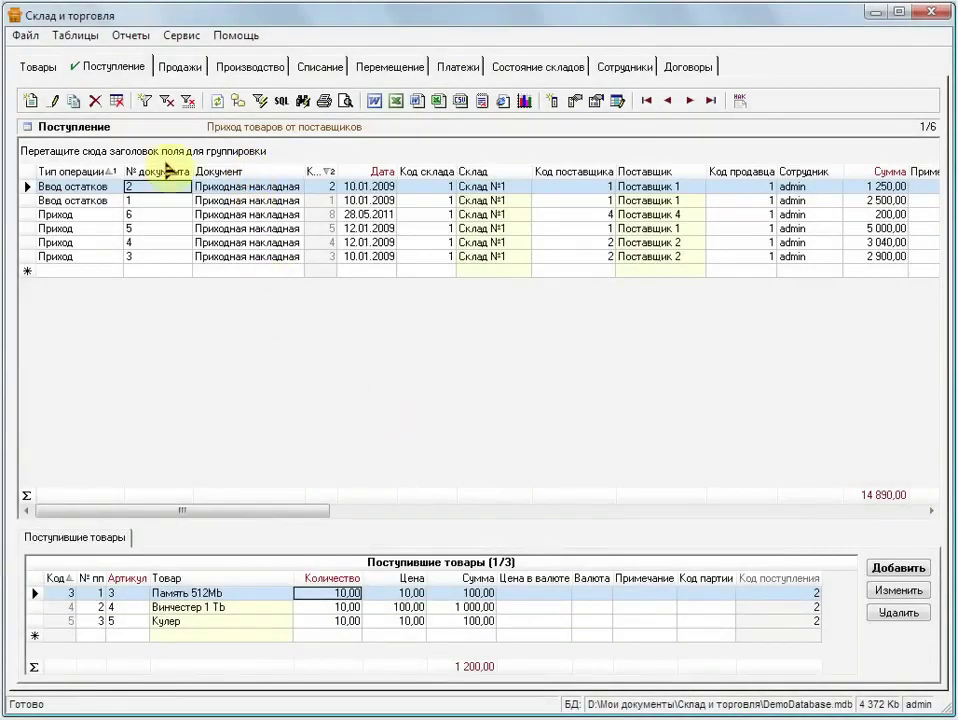
{"action": "left_click_drag", "start_coordinate": [79, 171], "coordinate": [64, 150]}
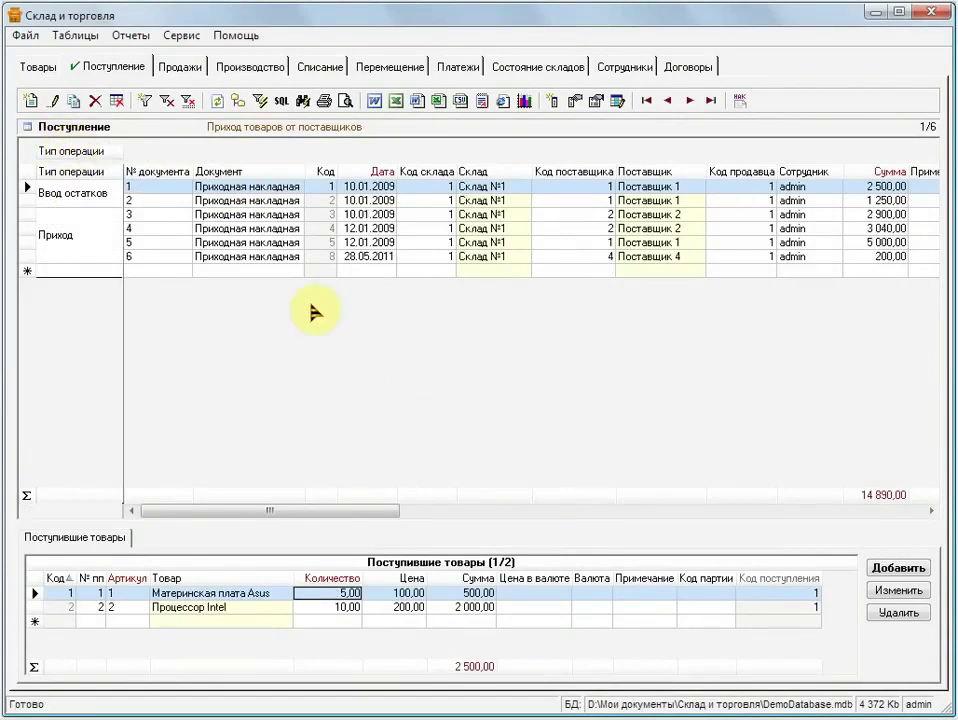